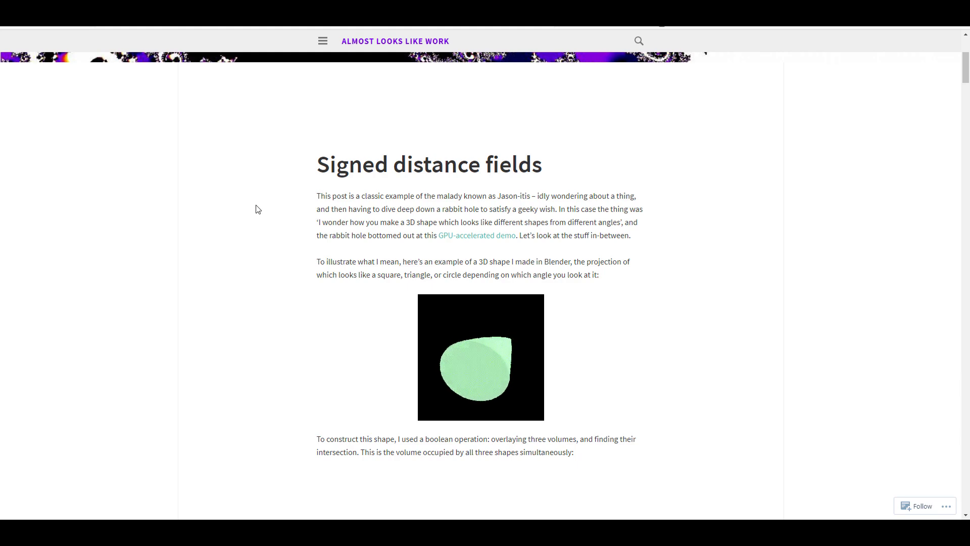
# Scroll down the 'Signed distance fields' post to its SDF introduction section.
pyautogui.scroll(-10, 258, 209)
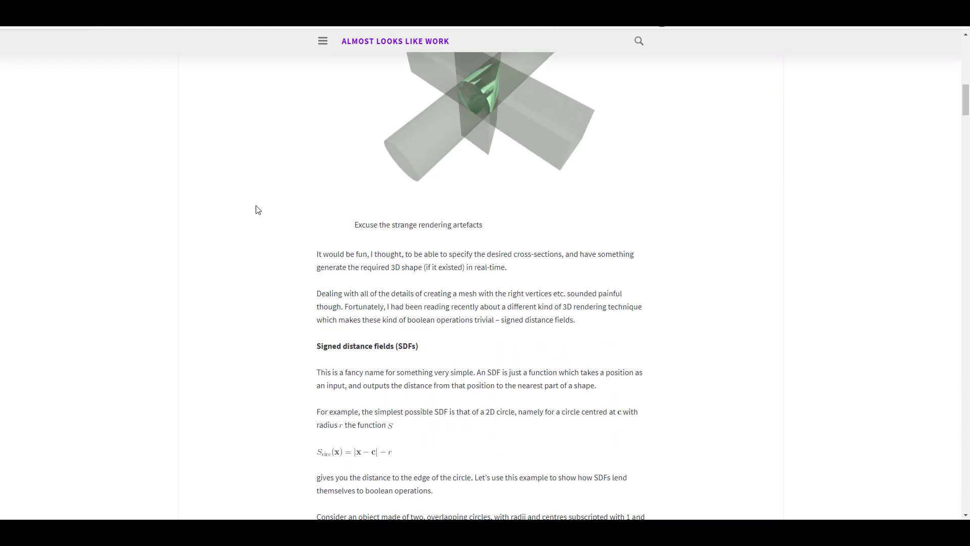
pyautogui.scroll(-10, 258, 210)
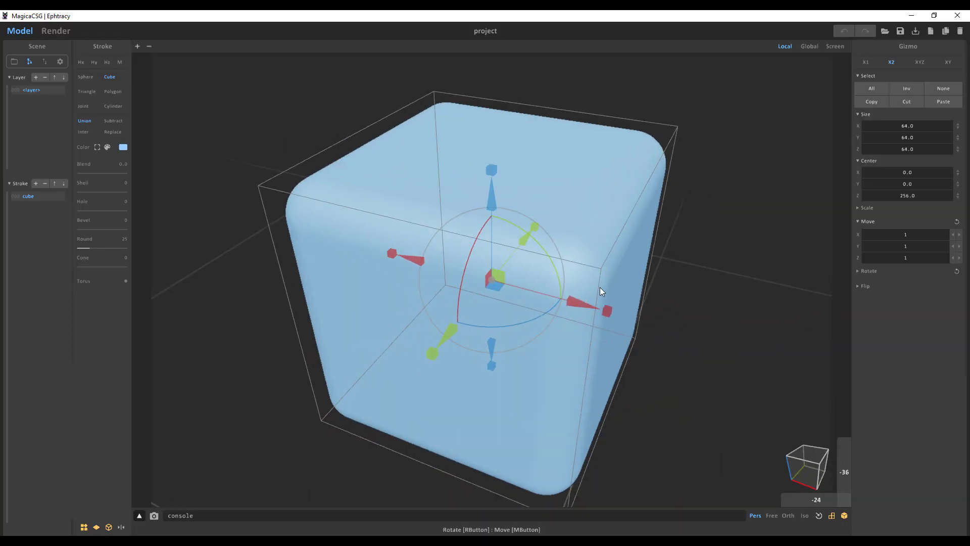
# Scroll the Selfie Girl Shadertoy page while the shader plays beside its code.
pyautogui.scroll(-5, 598, 287)
pyautogui.scroll(5, 597, 286)
pyautogui.scroll(-2, 612, 292)
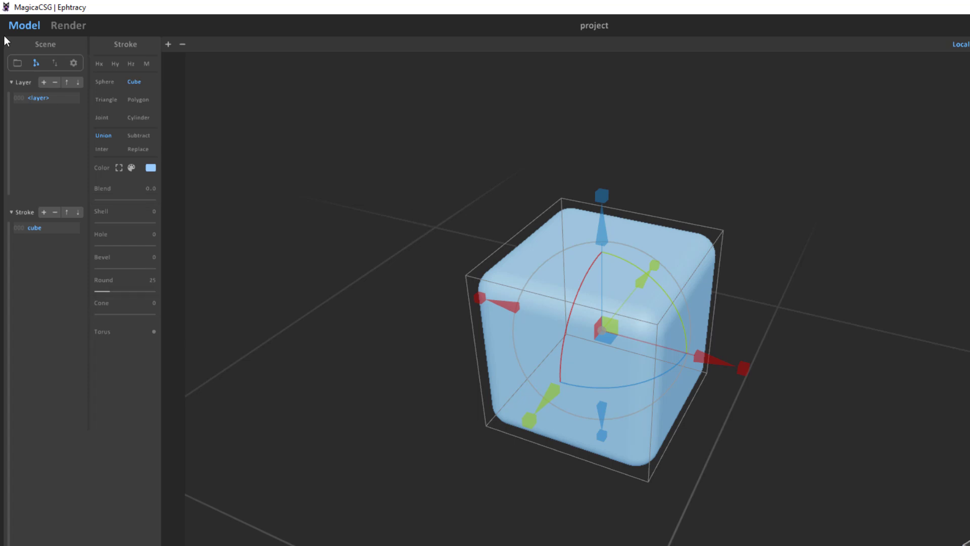
pyautogui.click(69, 26)
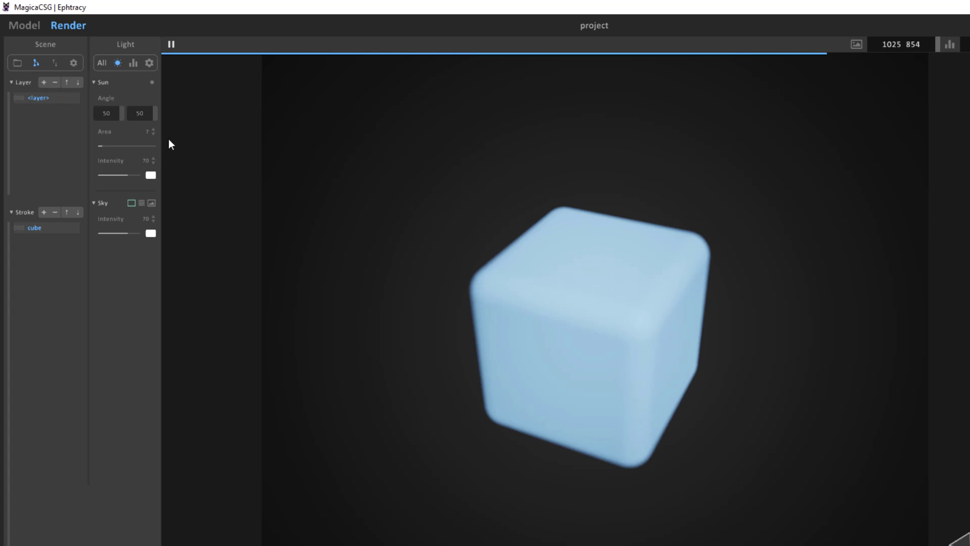
pyautogui.press('Tab')
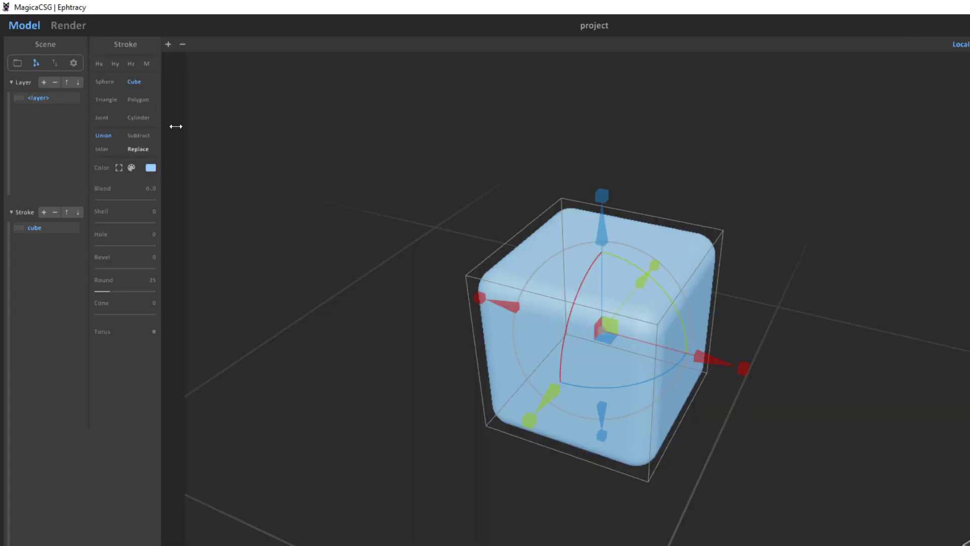
pyautogui.moveTo(631, 102); pyautogui.dragTo(608, 300, button='right')
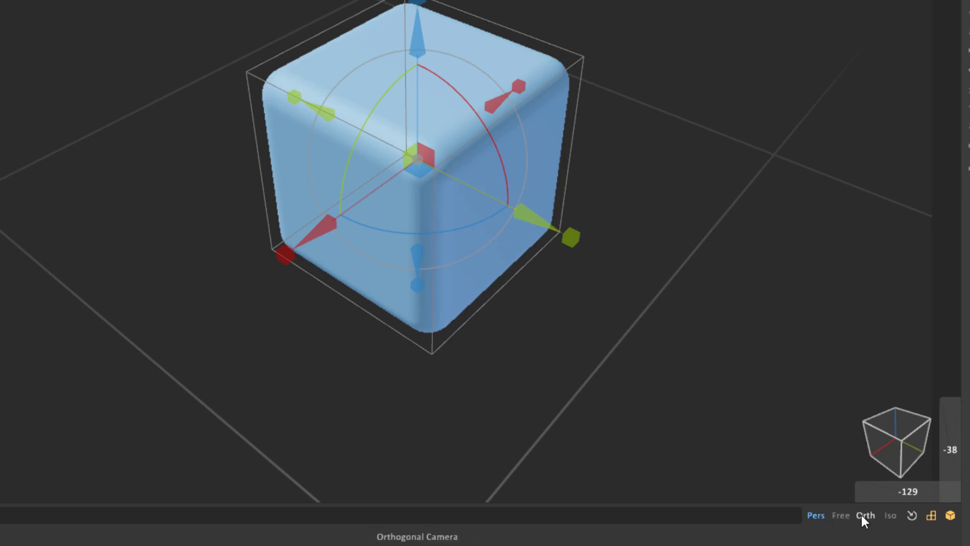
# Try the Orth, Iso and Recenter camera buttons, and toggle the angle ruler and orientation cube.
pyautogui.click(863, 515)
pyautogui.click(891, 515)
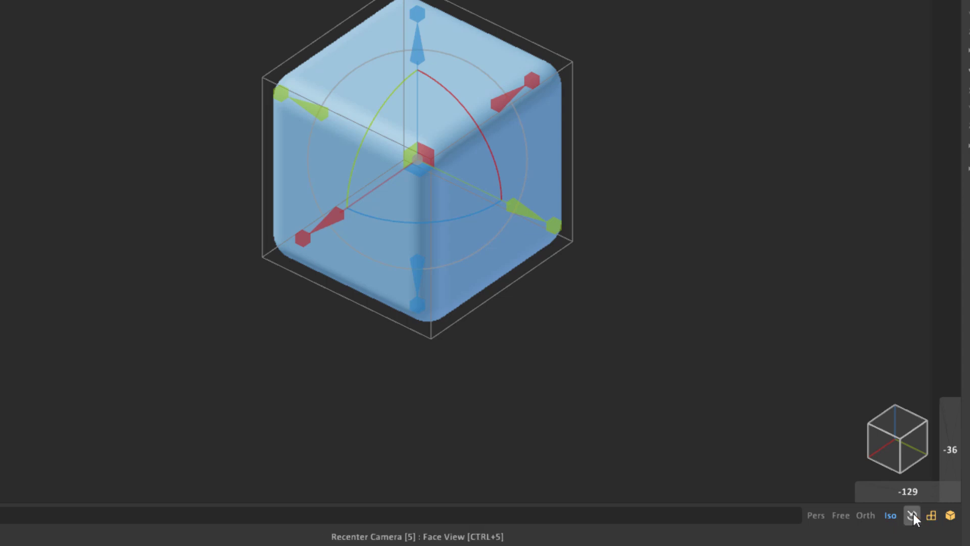
pyautogui.click(913, 515)
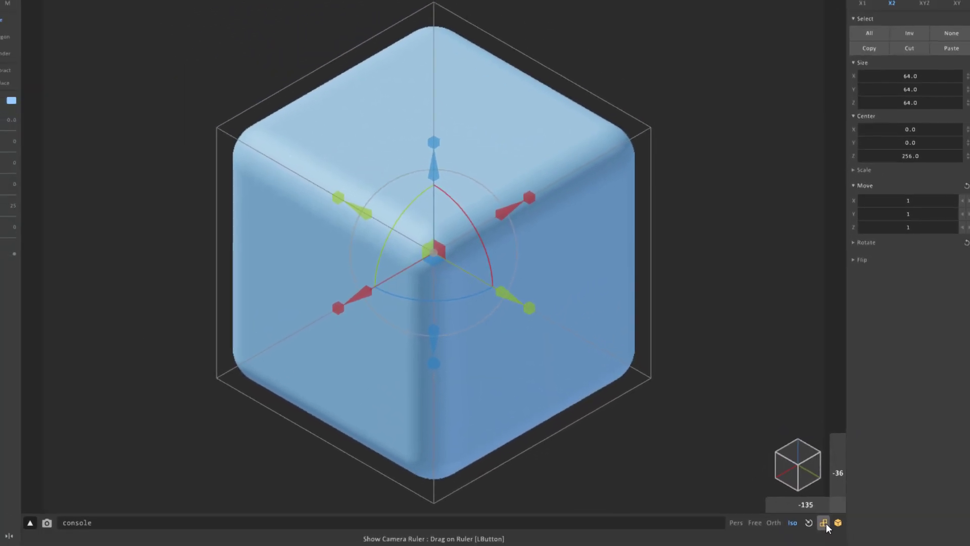
pyautogui.click(823, 523)
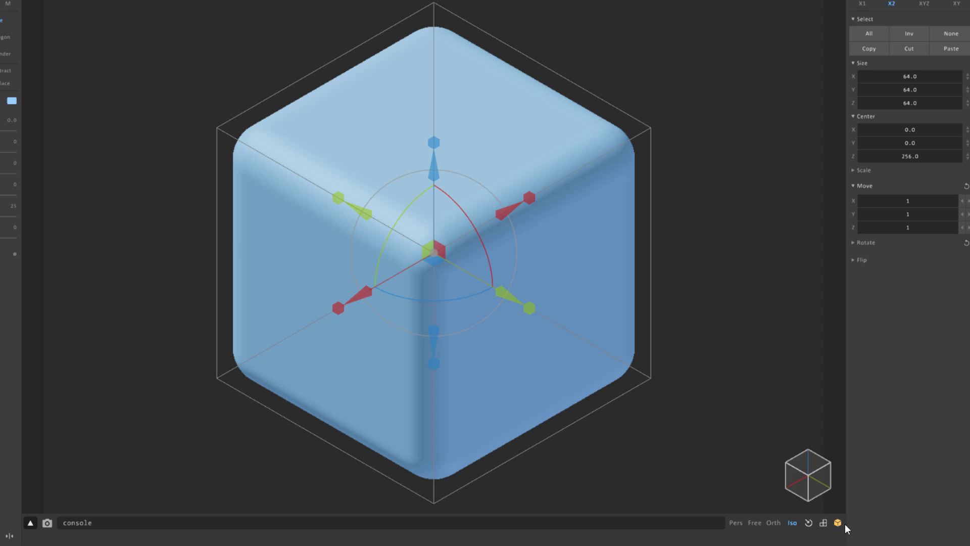
pyautogui.click(838, 523)
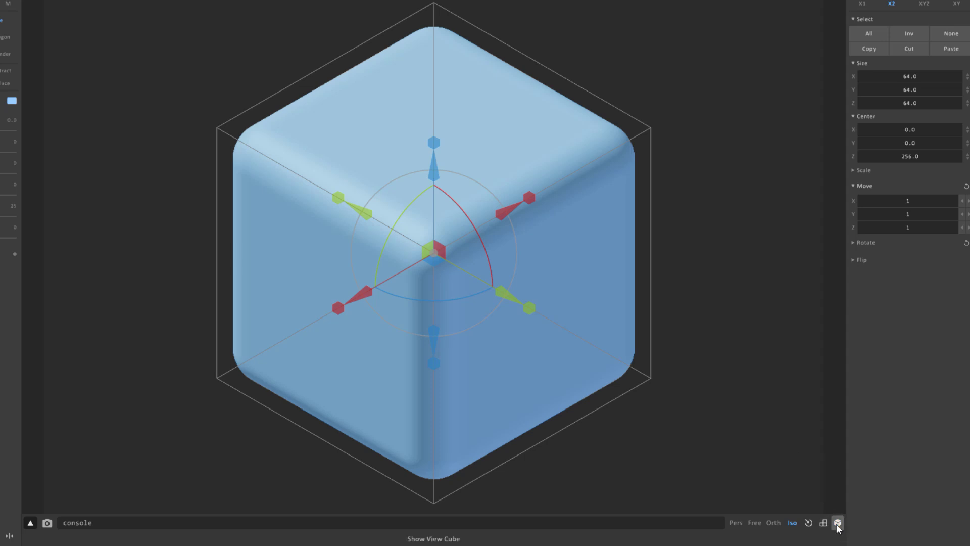
pyautogui.click(837, 523)
# Orbit off-axis, snap back to isometric, then try orthographic front and perspective views.
pyautogui.moveTo(826, 488); pyautogui.dragTo(855, 445, button='right')
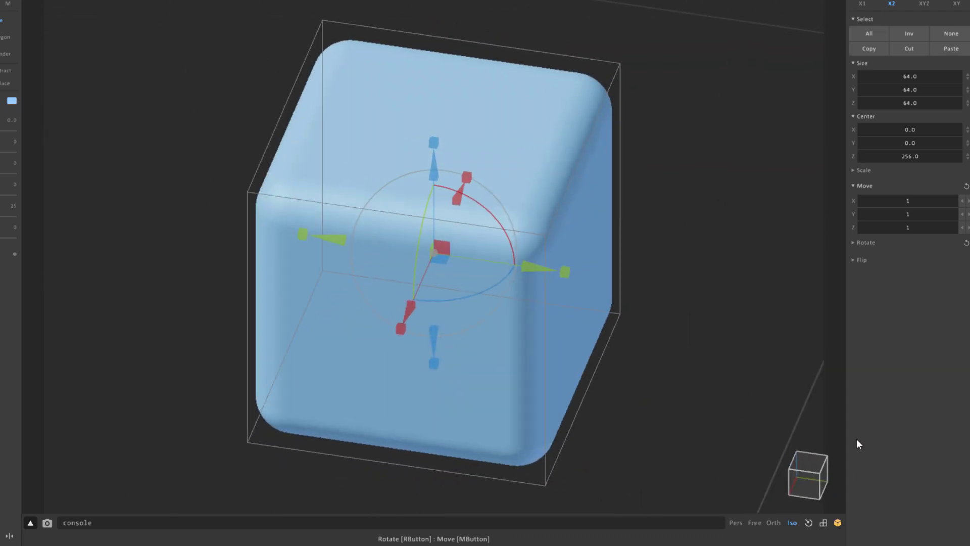
pyautogui.click(801, 454)
pyautogui.moveTo(814, 508); pyautogui.dragTo(770, 470, button='right')
pyautogui.click(795, 480)
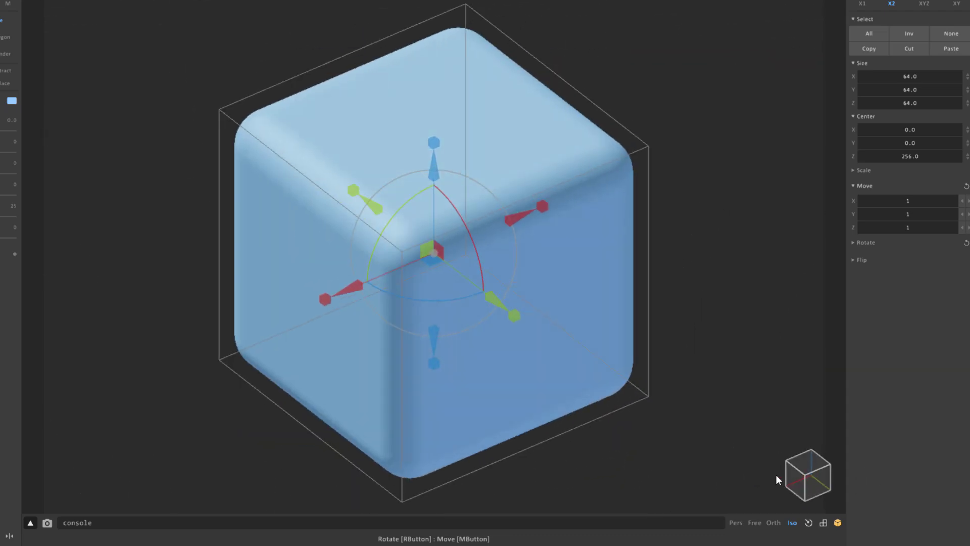
pyautogui.click(755, 522)
pyautogui.click(736, 523)
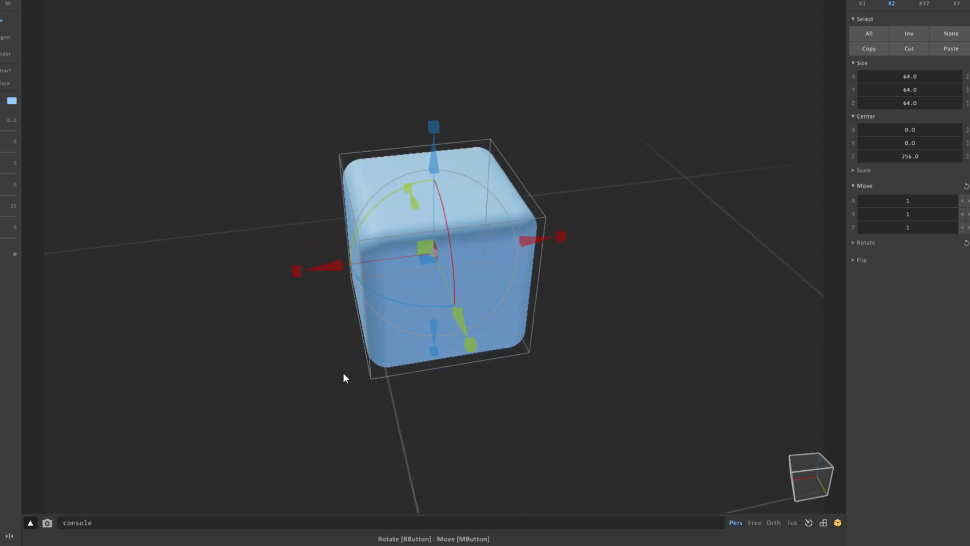
# Orbit and zoom around the rounded cube to inspect it from above.
pyautogui.moveTo(504, 392); pyautogui.dragTo(466, 395, button='right')
pyautogui.moveTo(581, 307); pyautogui.dragTo(610, 345, button='right')
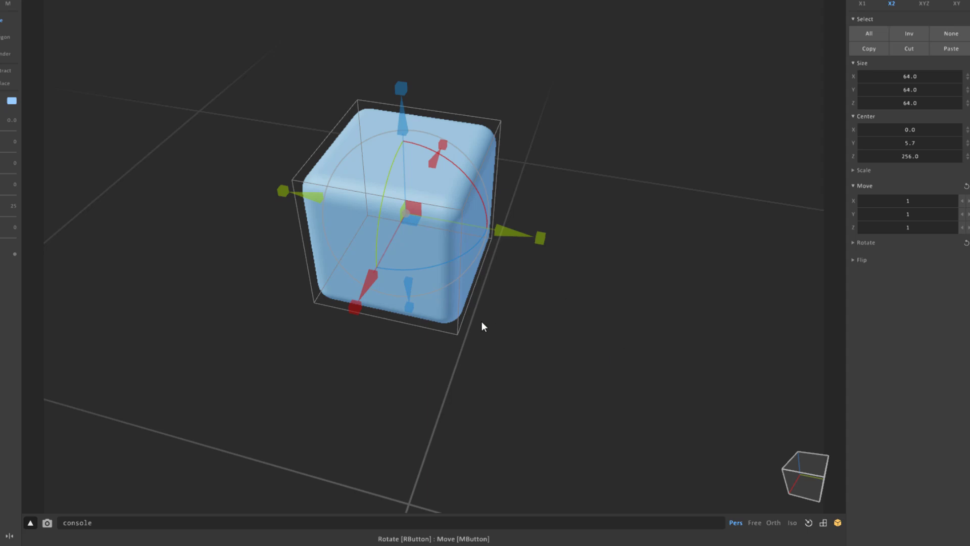
pyautogui.moveTo(586, 335); pyautogui.dragTo(493, 287, button='right')
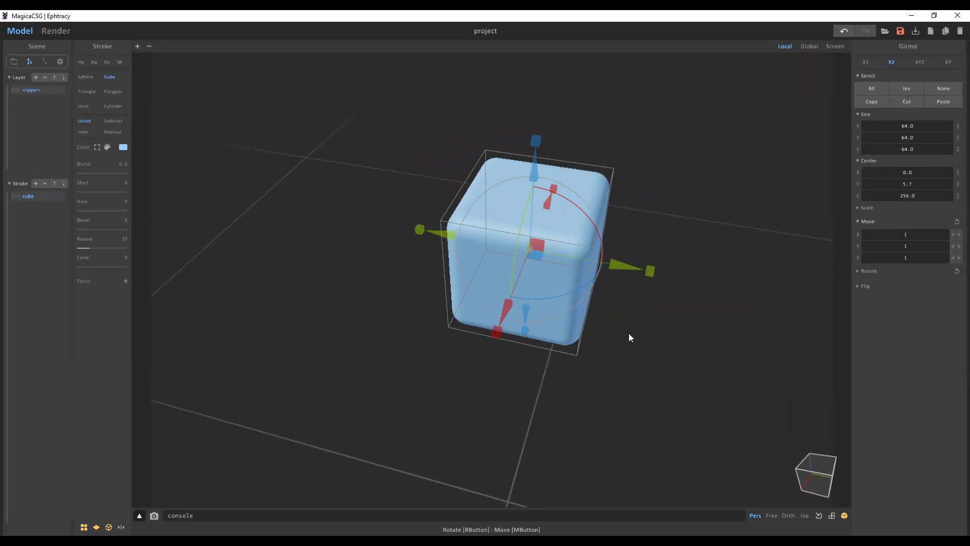
pyautogui.scroll(5, 493, 287)
pyautogui.scroll(-5, 498, 291)
pyautogui.scroll(2, 510, 290)
pyautogui.scroll(5, 515, 287)
pyautogui.scroll(-7, 507, 293)
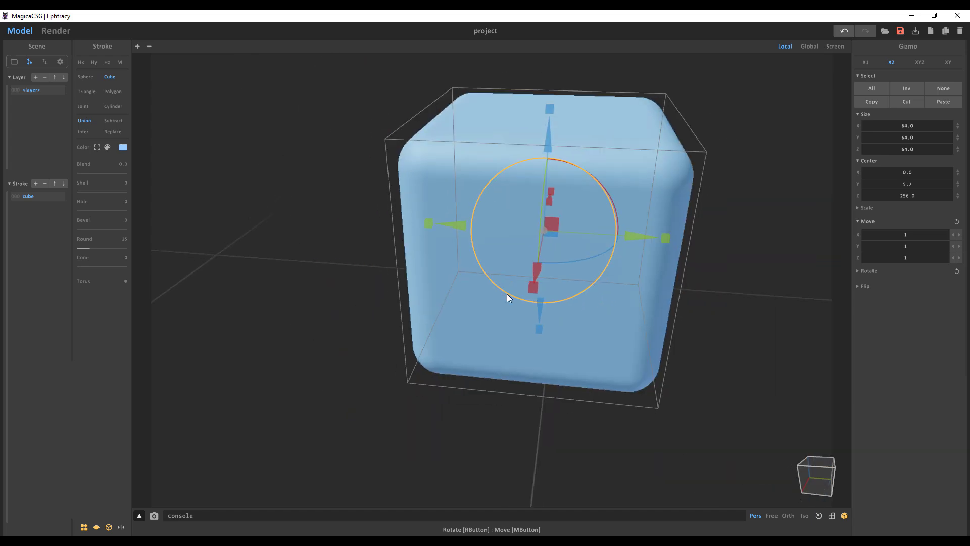
pyautogui.scroll(4, 590, 355)
# Duplicate the rounded cube and drag the copy along X beside the original.
pyautogui.moveTo(596, 264); pyautogui.dragTo(544, 273, button='right')
pyautogui.scroll(-6, 546, 285)
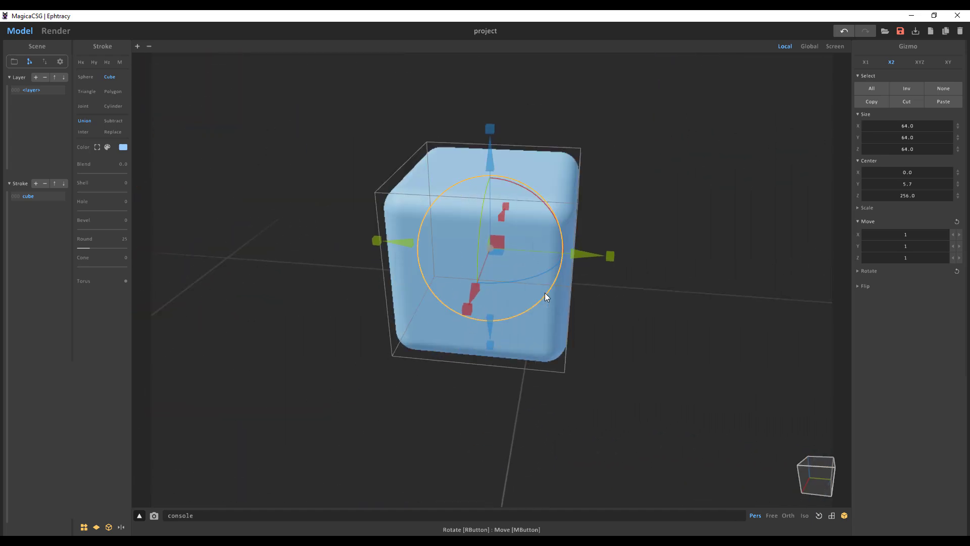
pyautogui.moveTo(603, 295); pyautogui.dragTo(678, 294, button='right')
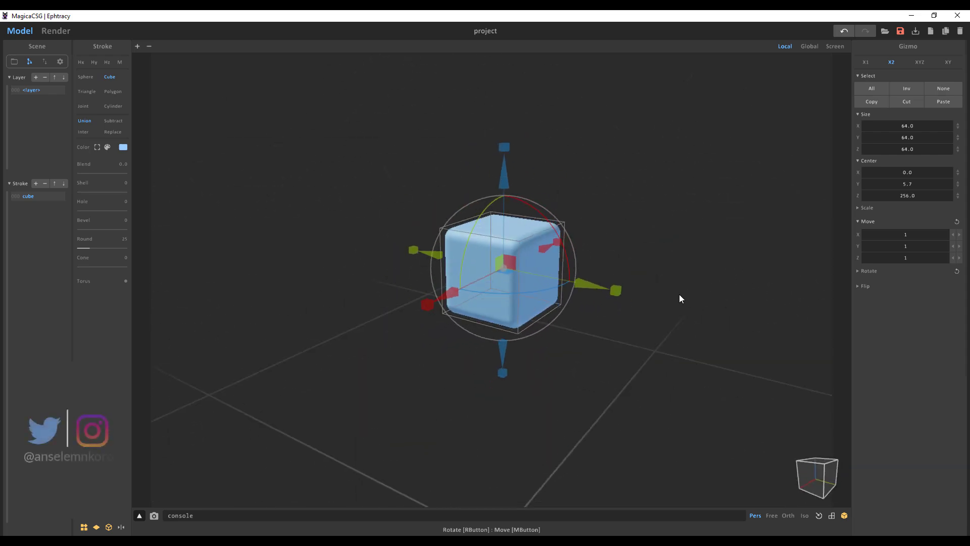
pyautogui.scroll(6, 635, 313)
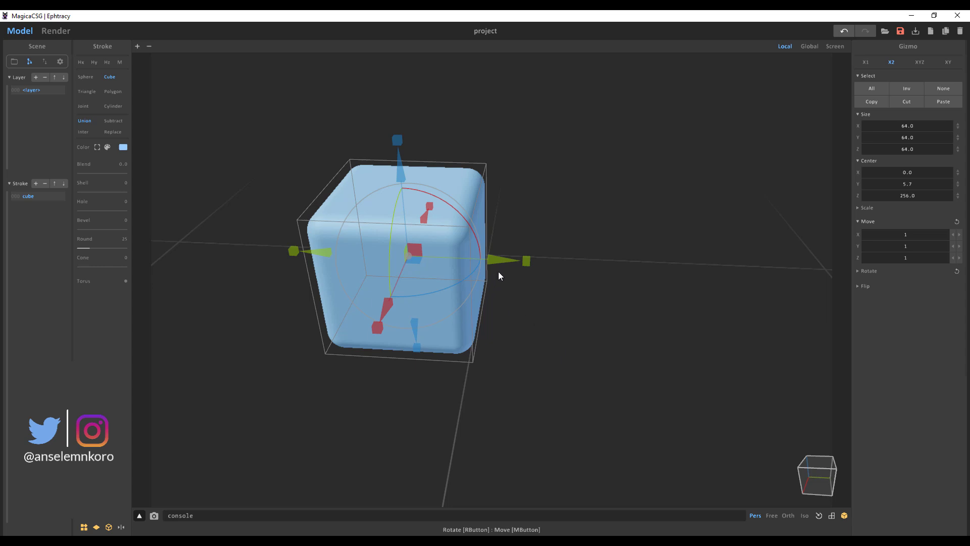
pyautogui.moveTo(510, 260)
pyautogui.keyDown('shift'); pyautogui.mouseDown()
pyautogui.moveTo(699, 267)
pyautogui.moveTo(688, 265)
pyautogui.mouseUp(); pyautogui.keyUp('shift')
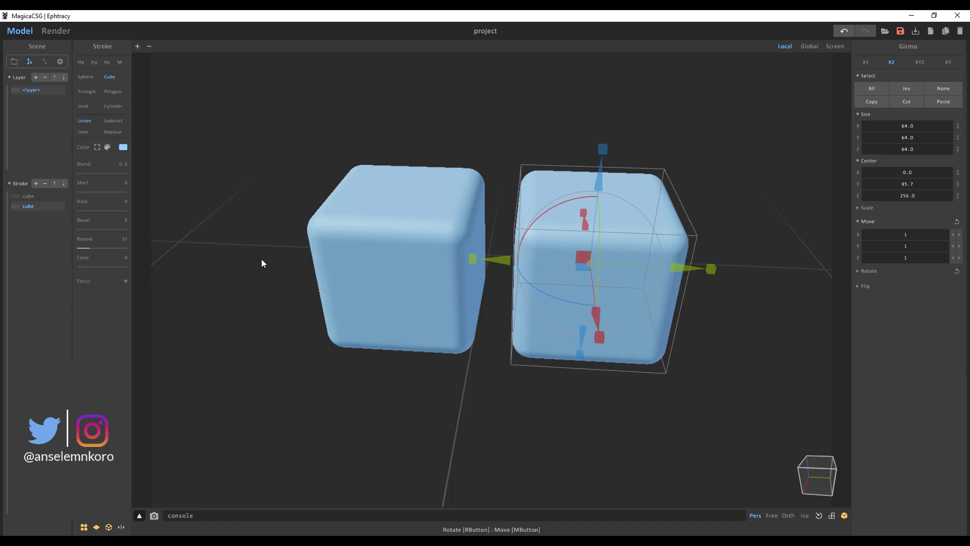
# Select the right-hand cube stroke and try out its Hole and Bevel sliders.
pyautogui.moveTo(635, 396); pyautogui.dragTo(207, 329, button='right')
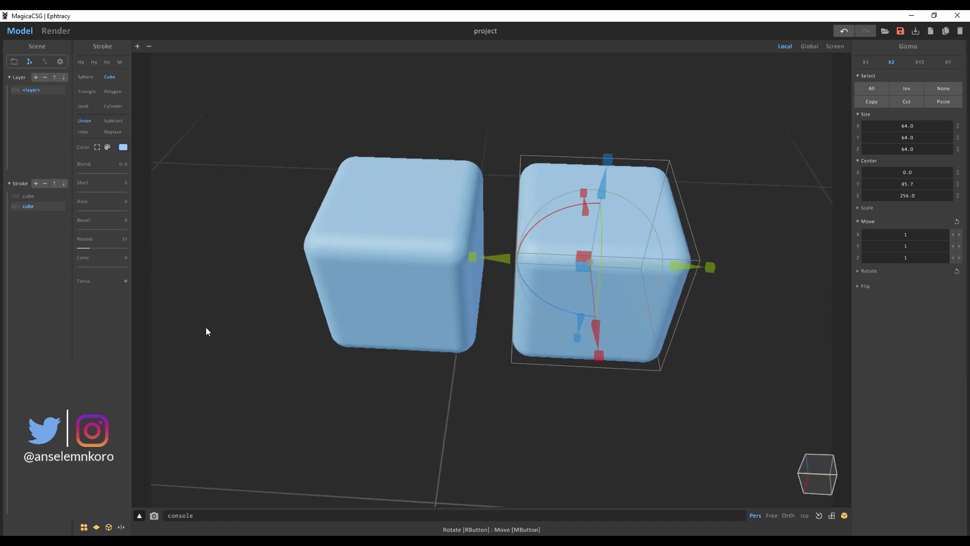
pyautogui.click(25, 198)
pyautogui.click(29, 205)
pyautogui.moveTo(83, 210); pyautogui.dragTo(110, 218)
pyautogui.moveTo(81, 226); pyautogui.dragTo(107, 252)
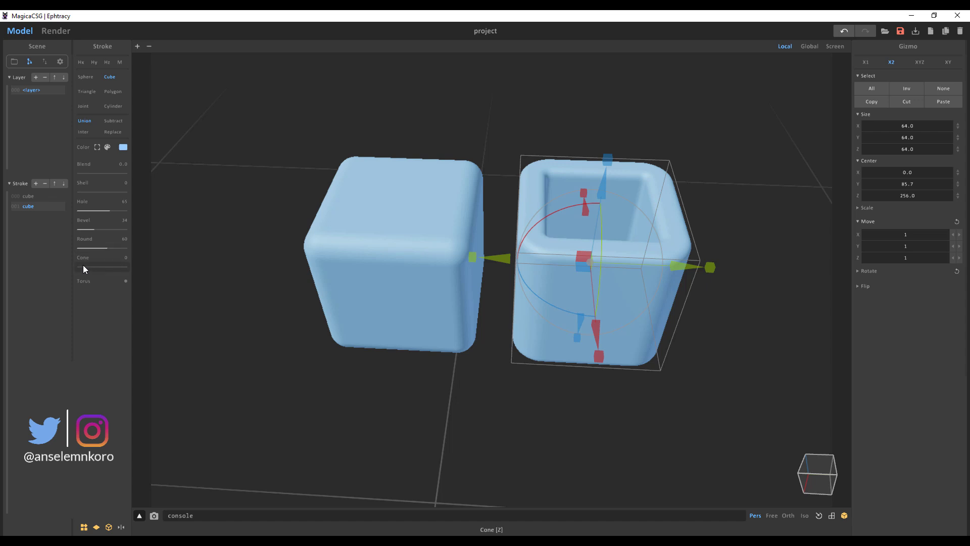
# Set Cone to 100, reset Bevel to 0 and adjust Round on the tapered shape.
pyautogui.moveTo(83, 265); pyautogui.dragTo(163, 281)
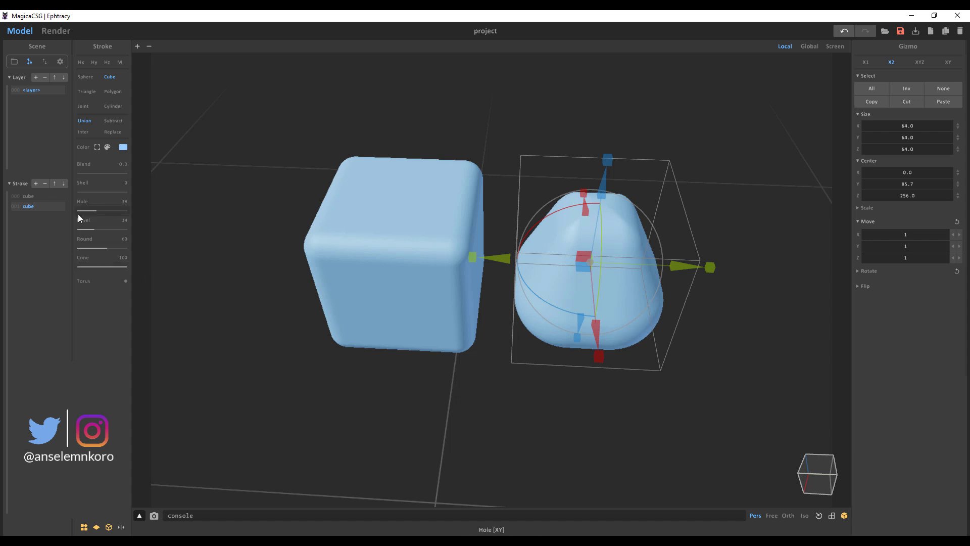
pyautogui.moveTo(86, 231); pyautogui.dragTo(39, 226)
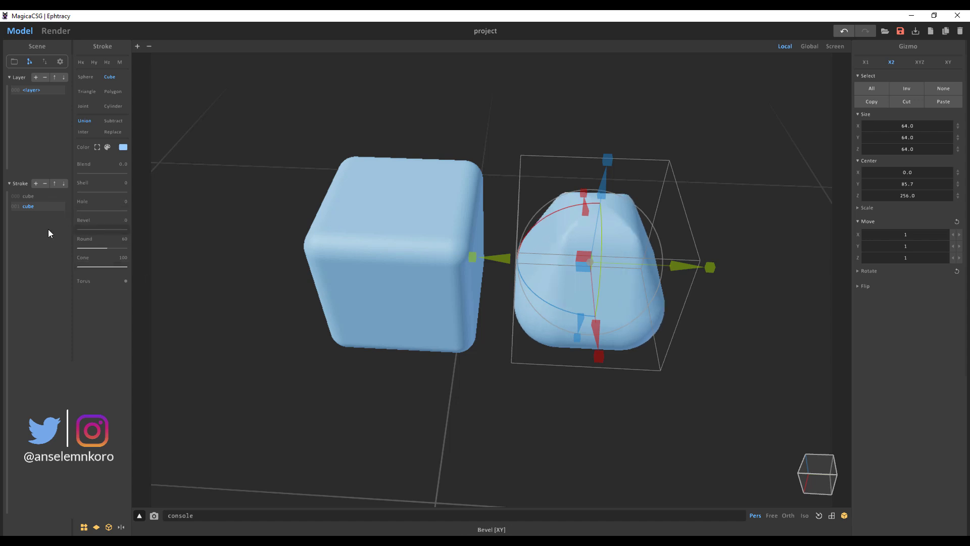
pyautogui.moveTo(99, 247); pyautogui.dragTo(52, 244)
# Move the pyramid onto the left cube's top and narrow it to 56.5 along X.
pyautogui.moveTo(682, 265); pyautogui.dragTo(515, 268)
pyautogui.moveTo(399, 111); pyautogui.dragTo(386, 37)
pyautogui.moveTo(508, 145)
pyautogui.mouseDown()
pyautogui.moveTo(488, 147)
pyautogui.moveTo(500, 148)
pyautogui.mouseUp()
pyautogui.moveTo(574, 199); pyautogui.dragTo(609, 119, button='right')
pyautogui.moveTo(609, 119); pyautogui.dragTo(605, 116)
pyautogui.moveTo(605, 116); pyautogui.dragTo(589, 274, button='right')
# Paste a new cube copy beside the pyramid, then reselect the pyramid.
pyautogui.hotkey('ctrl', 'v')
pyautogui.moveTo(505, 264)
pyautogui.mouseDown()
pyautogui.moveTo(747, 293)
pyautogui.moveTo(690, 278)
pyautogui.moveTo(708, 279)
pyautogui.mouseUp()
pyautogui.moveTo(487, 336)
pyautogui.mouseDown(button='right')
pyautogui.moveTo(572, 391)
pyautogui.moveTo(450, 331)
pyautogui.mouseUp(button='right')
pyautogui.click(450, 331)
pyautogui.moveTo(553, 360); pyautogui.dragTo(412, 225, button='right')
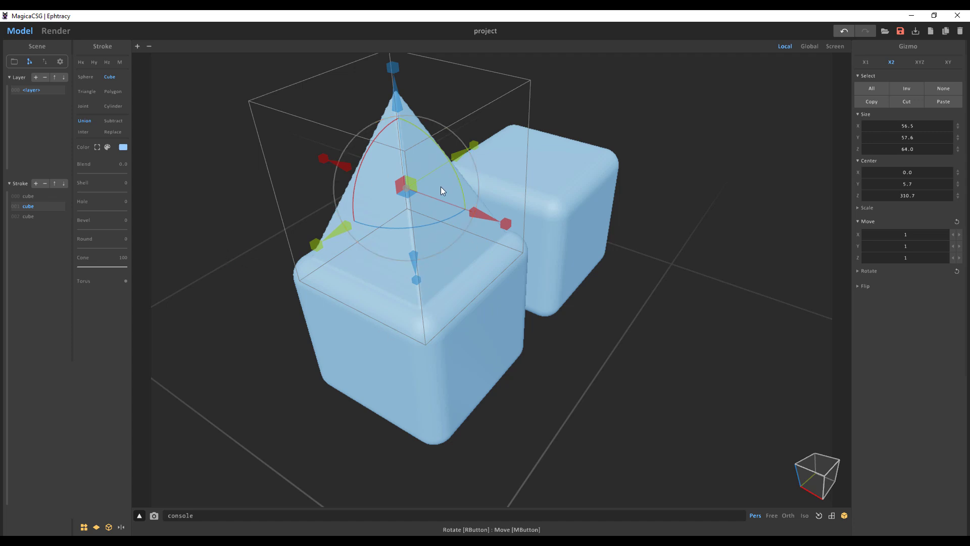
# Colour the pyramid bright red and blend it at about 31 into the cube below.
pyautogui.moveTo(89, 172); pyautogui.dragTo(82, 174)
pyautogui.moveTo(323, 237); pyautogui.dragTo(423, 263, button='right')
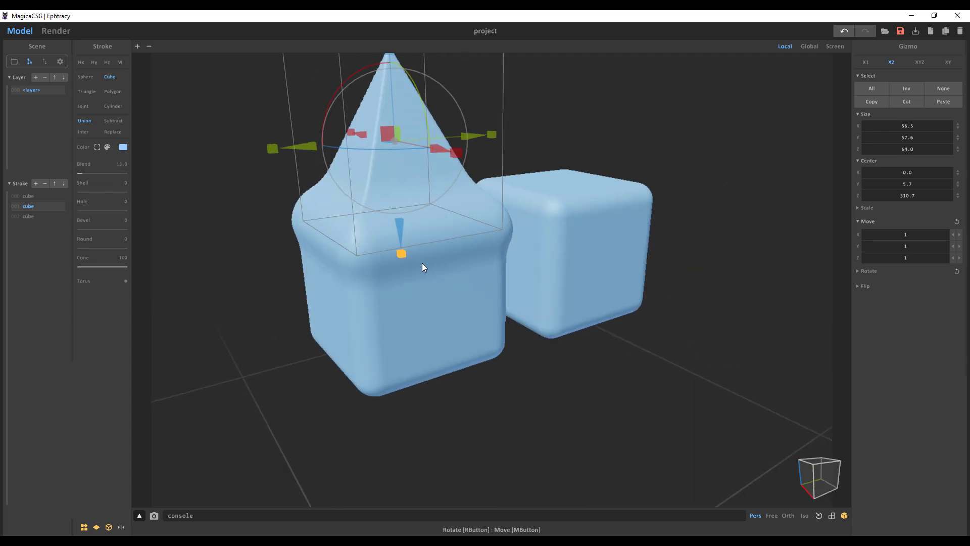
pyautogui.click(123, 147)
pyautogui.moveTo(176, 151)
pyautogui.mouseDown()
pyautogui.moveTo(145, 151)
pyautogui.moveTo(202, 165)
pyautogui.mouseUp()
pyautogui.moveTo(86, 175); pyautogui.dragTo(90, 172)
pyautogui.moveTo(395, 235)
pyautogui.mouseDown()
pyautogui.moveTo(410, 305)
pyautogui.moveTo(384, 188)
pyautogui.moveTo(409, 310)
pyautogui.moveTo(394, 257)
pyautogui.moveTo(381, 278)
pyautogui.moveTo(366, 225)
pyautogui.moveTo(387, 324)
pyautogui.moveTo(358, 183)
pyautogui.moveTo(390, 338)
pyautogui.moveTo(369, 251)
pyautogui.moveTo(360, 284)
pyautogui.moveTo(383, 292)
pyautogui.mouseUp()
pyautogui.moveTo(383, 289)
pyautogui.mouseDown(button='right')
pyautogui.moveTo(560, 246)
pyautogui.moveTo(545, 252)
pyautogui.moveTo(557, 238)
pyautogui.mouseUp(button='right')
pyautogui.scroll(3, 556, 223)
pyautogui.scroll(-3, 555, 204)
pyautogui.moveTo(555, 204); pyautogui.dragTo(666, 222, button='right')
pyautogui.moveTo(631, 231); pyautogui.dragTo(660, 229, button='right')
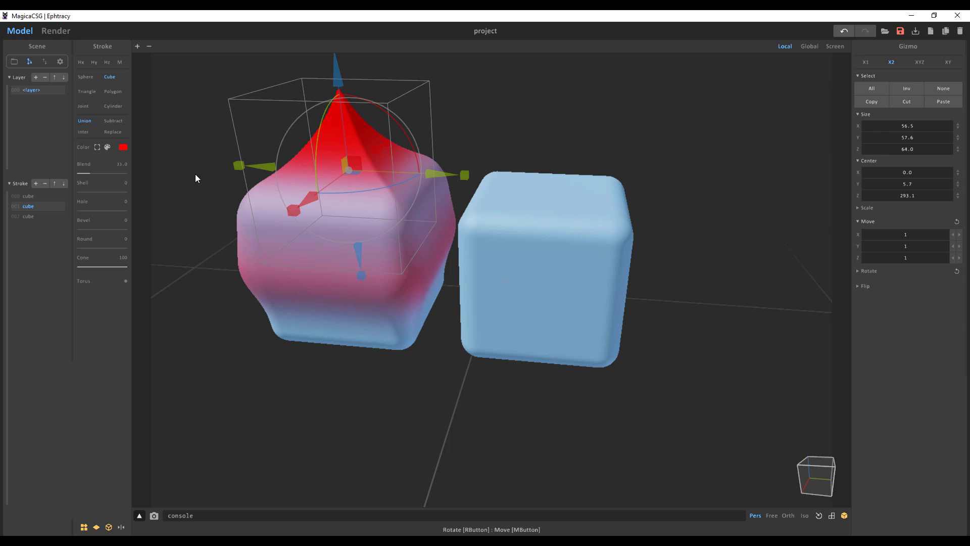
# Add a second layer and slide the blue cube left against the pointed shape.
pyautogui.click(36, 77)
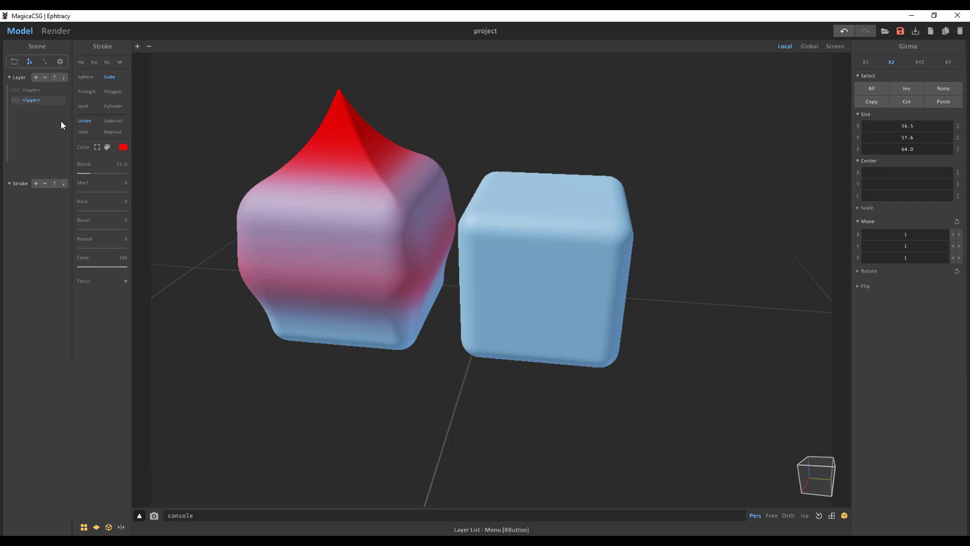
pyautogui.click(490, 221)
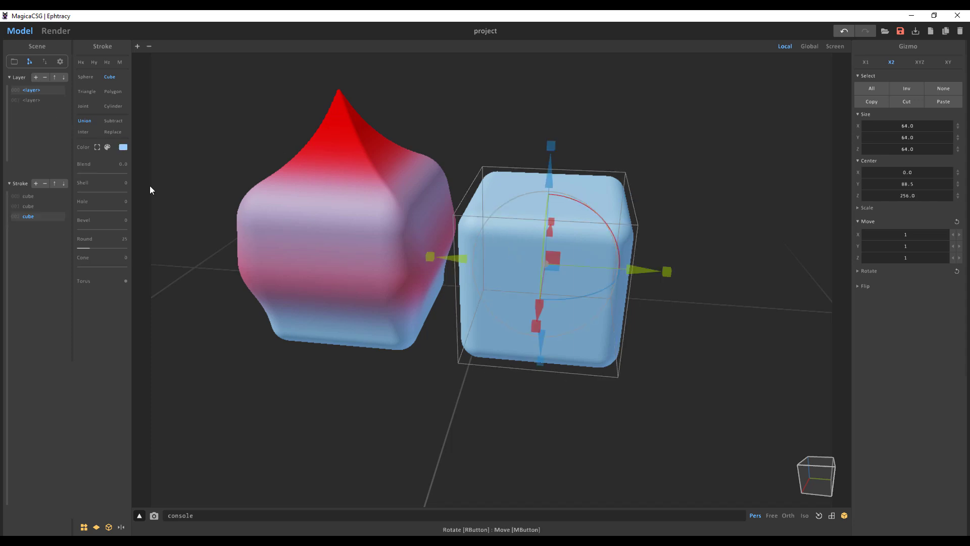
pyautogui.click(25, 100)
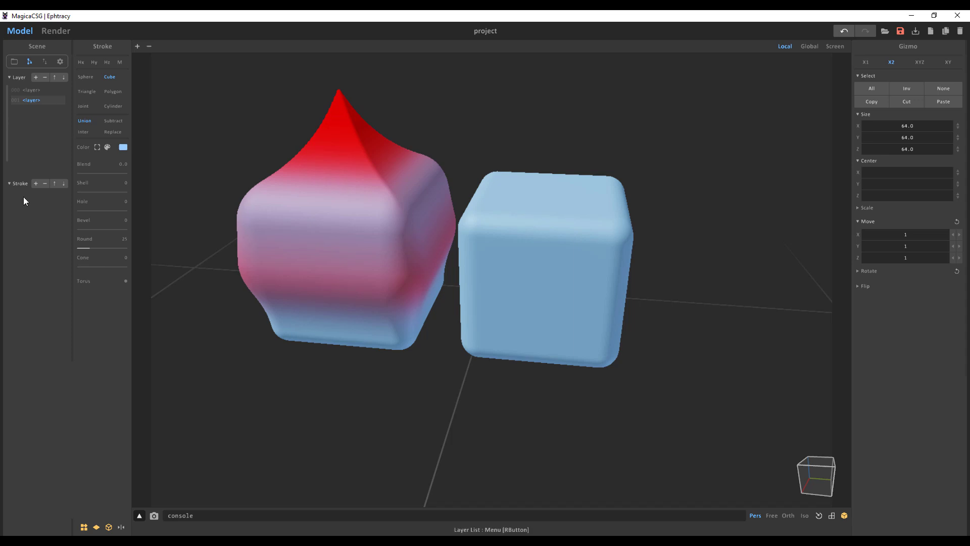
pyautogui.click(595, 234)
pyautogui.moveTo(649, 263)
pyautogui.mouseDown()
pyautogui.moveTo(517, 279)
pyautogui.moveTo(550, 284)
pyautogui.moveTo(535, 281)
pyautogui.mouseUp()
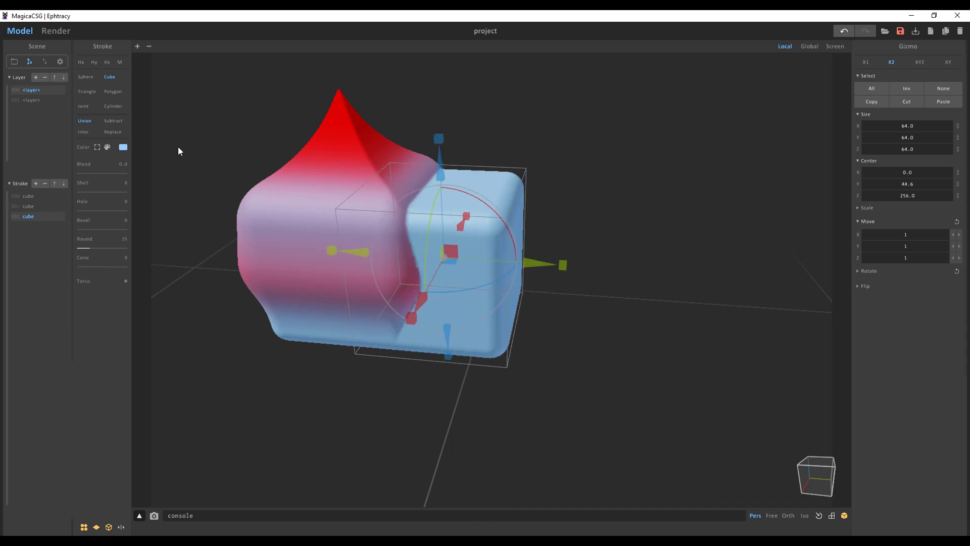
# Rename the first layer to 01 and the second layer to 02.
pyautogui.click(31, 92)
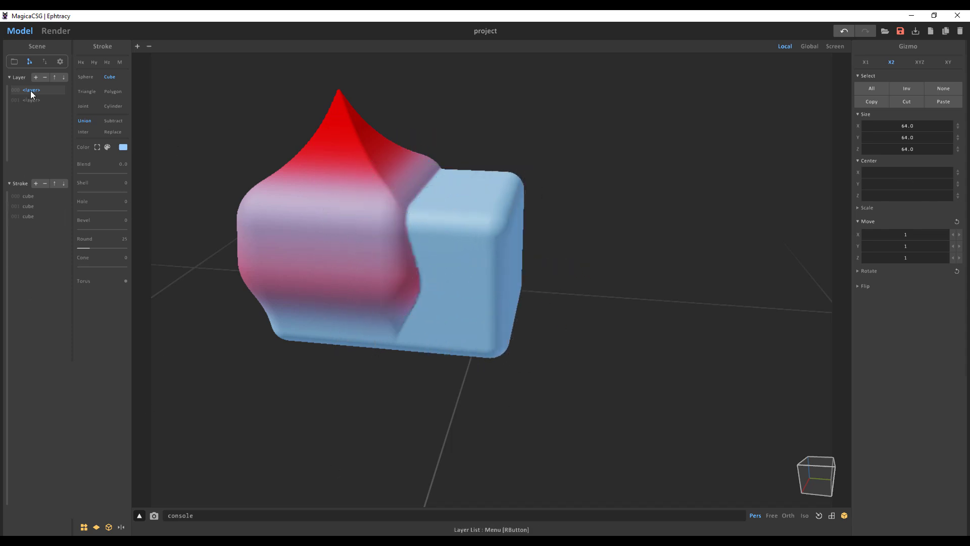
pyautogui.rightClick(31, 92)
pyautogui.write('01')
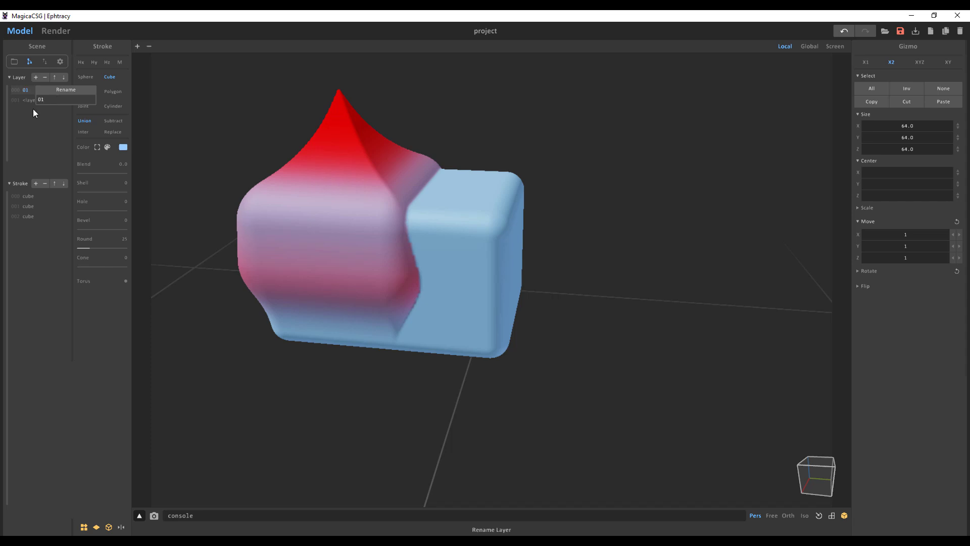
pyautogui.press('Return')
pyautogui.click(36, 100)
pyautogui.rightClick(35, 100)
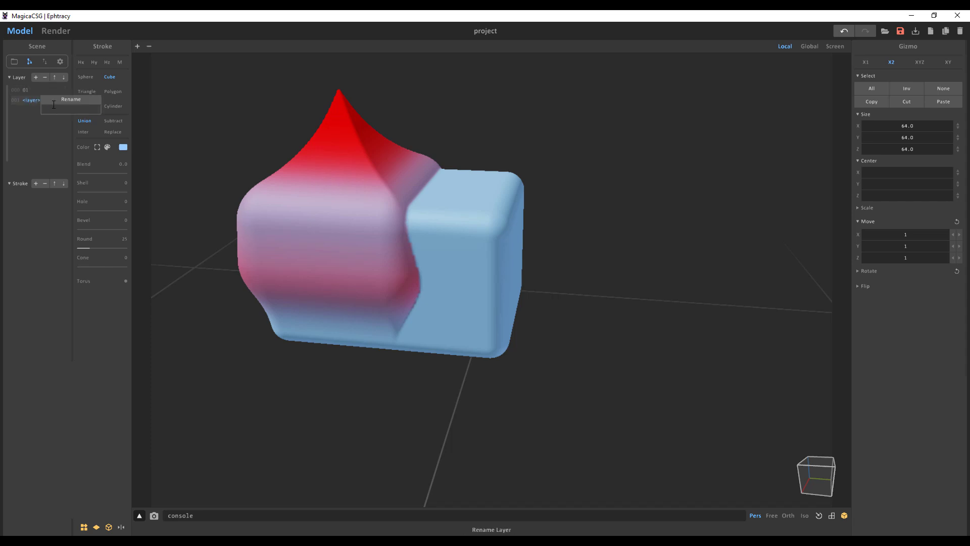
pyautogui.write('02')
pyautogui.press('Return')
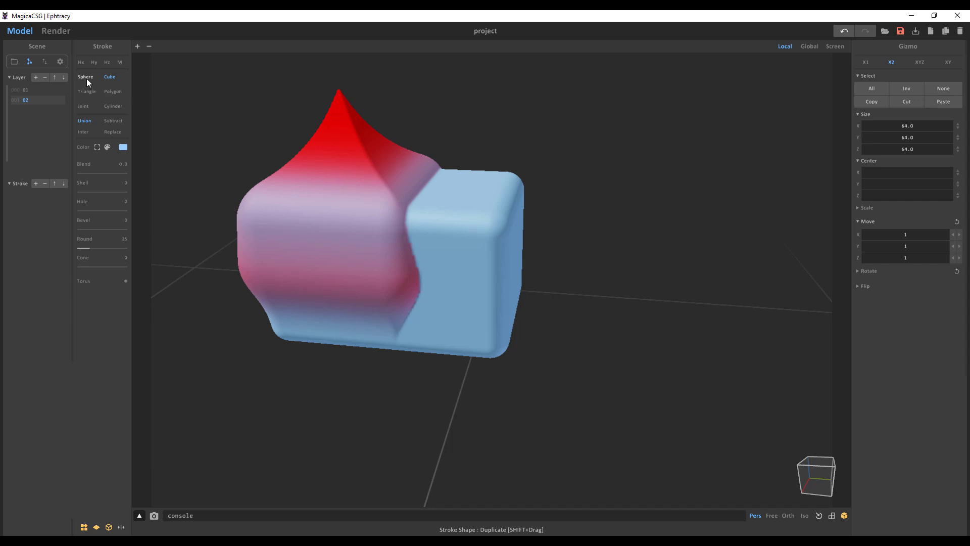
# Add a sphere stroke in layer 02, place a second sphere right of it, and blend at 40.
pyautogui.click(35, 184)
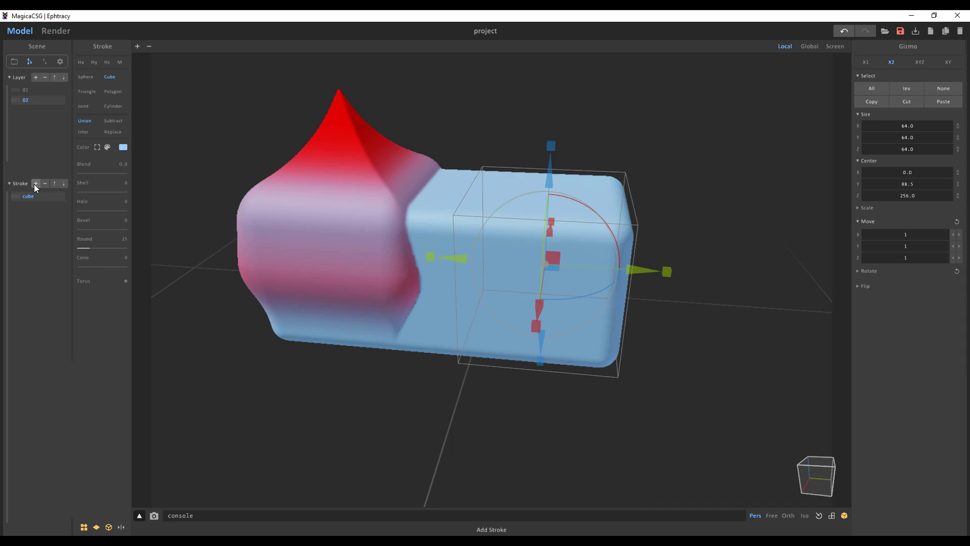
pyautogui.moveTo(650, 271); pyautogui.dragTo(788, 279)
pyautogui.click(86, 78)
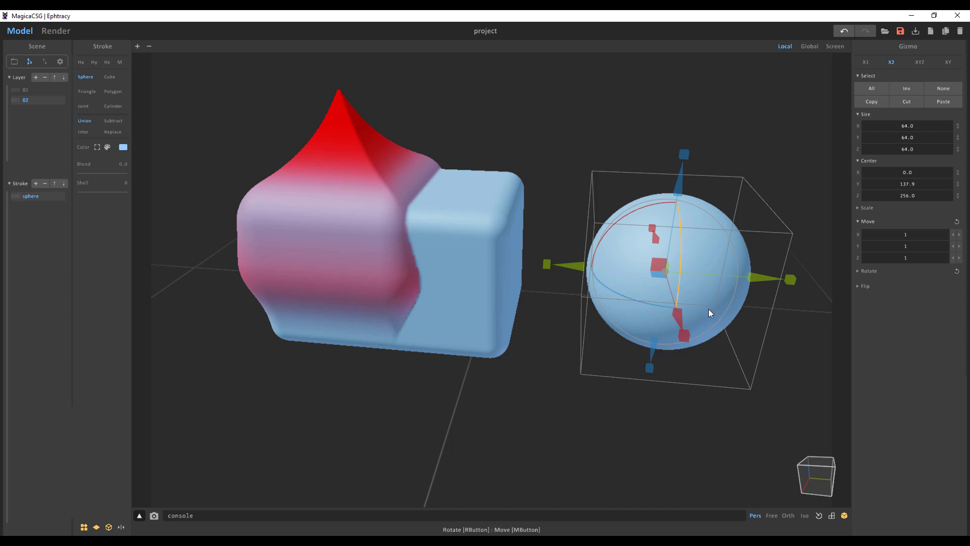
pyautogui.scroll(-3, 637, 321)
pyautogui.moveTo(643, 328); pyautogui.dragTo(630, 347, button='middle')
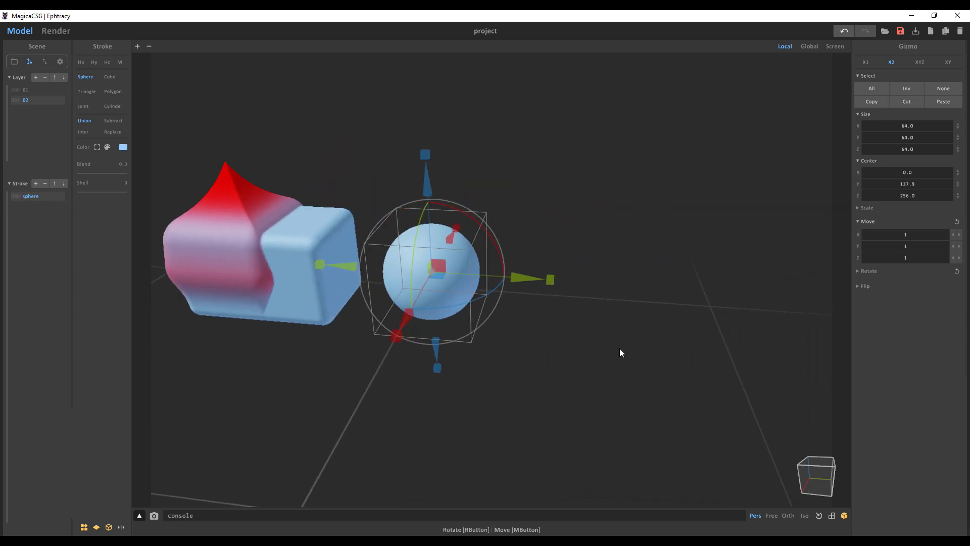
pyautogui.moveTo(465, 282)
pyautogui.mouseDown()
pyautogui.moveTo(536, 292)
pyautogui.moveTo(495, 289)
pyautogui.moveTo(596, 286)
pyautogui.mouseUp()
pyautogui.moveTo(597, 286); pyautogui.dragTo(381, 371, button='right')
pyautogui.moveTo(86, 172); pyautogui.dragTo(93, 177)
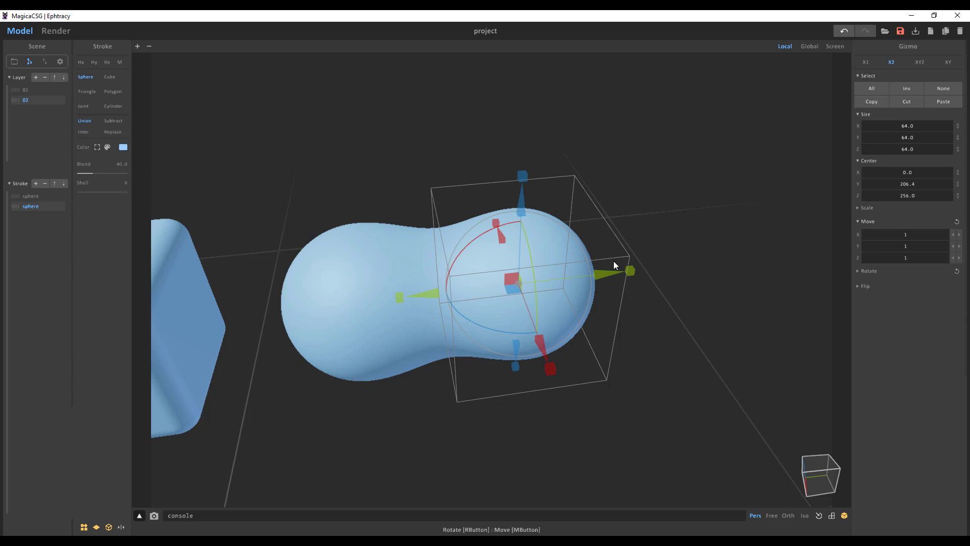
# Add a third sphere, scale it down small with the gizmo, and set its Blend to 0.
pyautogui.moveTo(610, 272)
pyautogui.keyDown('shift'); pyautogui.mouseDown()
pyautogui.moveTo(821, 275)
pyautogui.moveTo(811, 277)
pyautogui.mouseUp(); pyautogui.keyUp('shift')
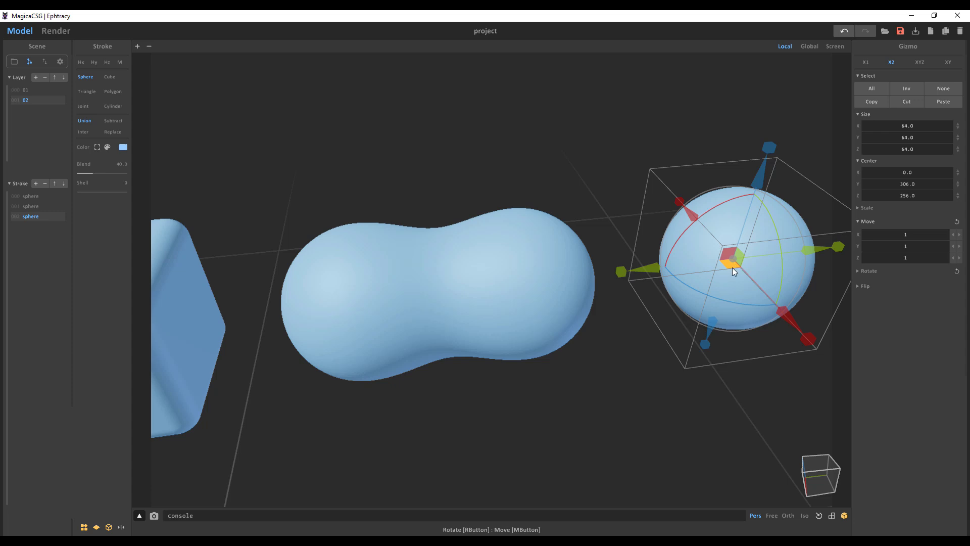
pyautogui.moveTo(807, 343); pyautogui.dragTo(674, 306)
pyautogui.moveTo(616, 272); pyautogui.dragTo(641, 274)
pyautogui.moveTo(92, 173); pyautogui.dragTo(77, 173)
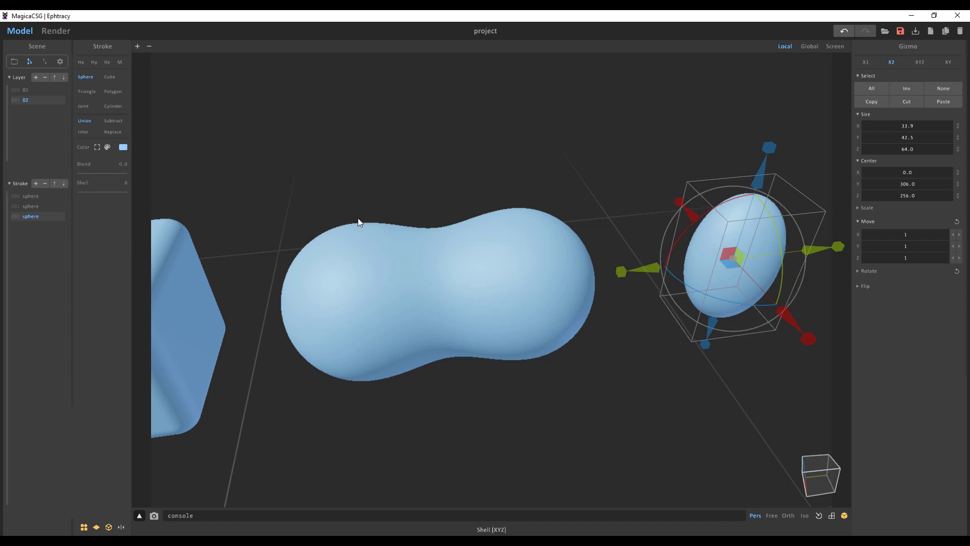
pyautogui.moveTo(769, 148); pyautogui.dragTo(763, 177)
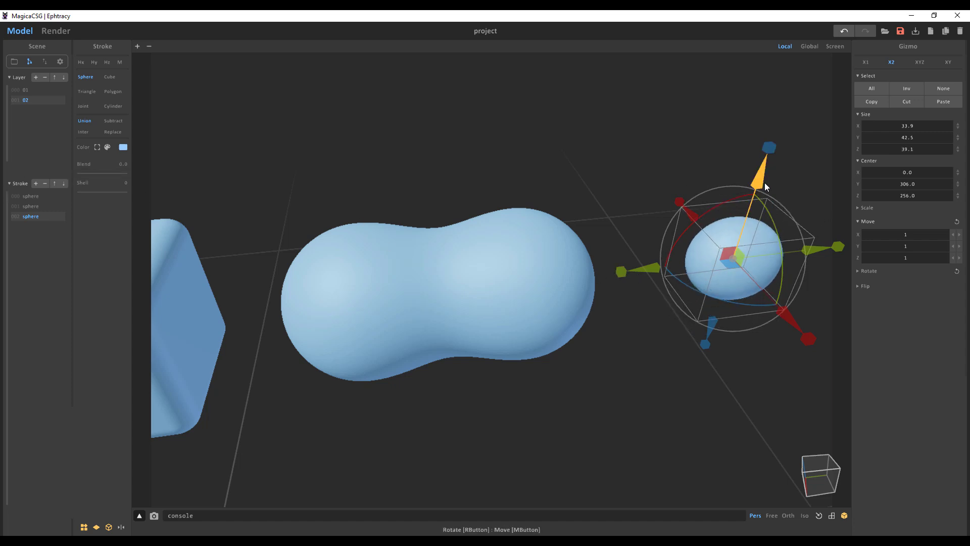
pyautogui.moveTo(838, 247); pyautogui.dragTo(524, 115)
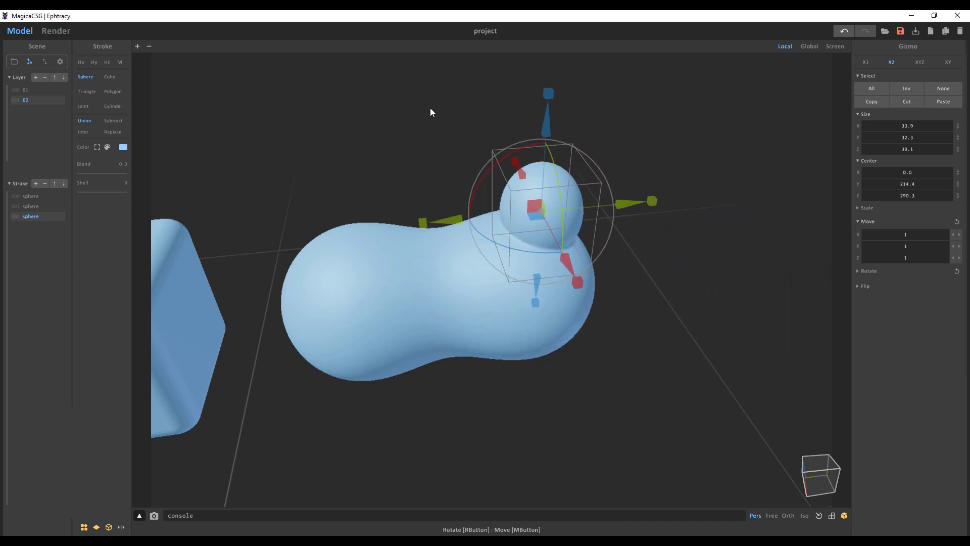
# Set the small sphere to Subtract, sink it into the blob, and duplicate it for a second dimple.
pyautogui.click(114, 120)
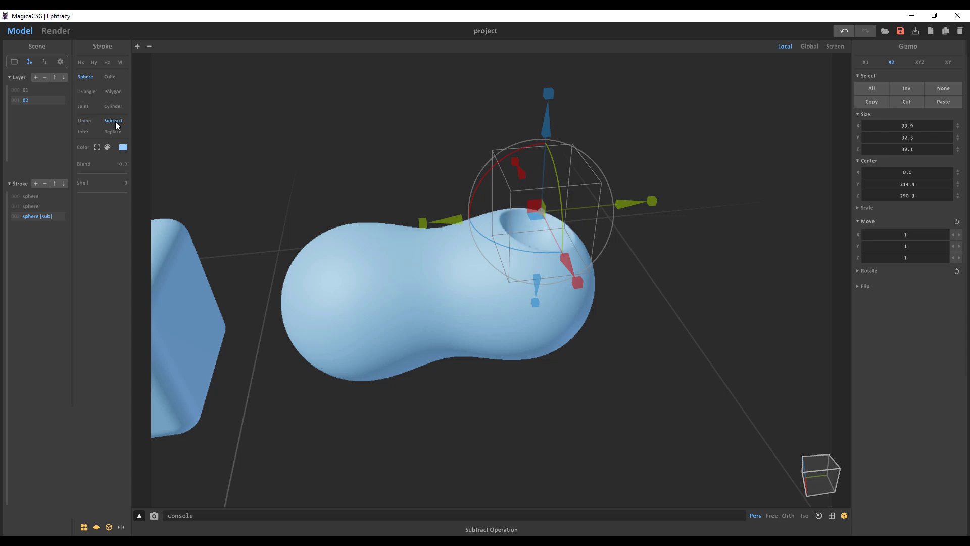
pyautogui.moveTo(657, 280); pyautogui.dragTo(646, 240, button='right')
pyautogui.moveTo(626, 222); pyautogui.dragTo(612, 219)
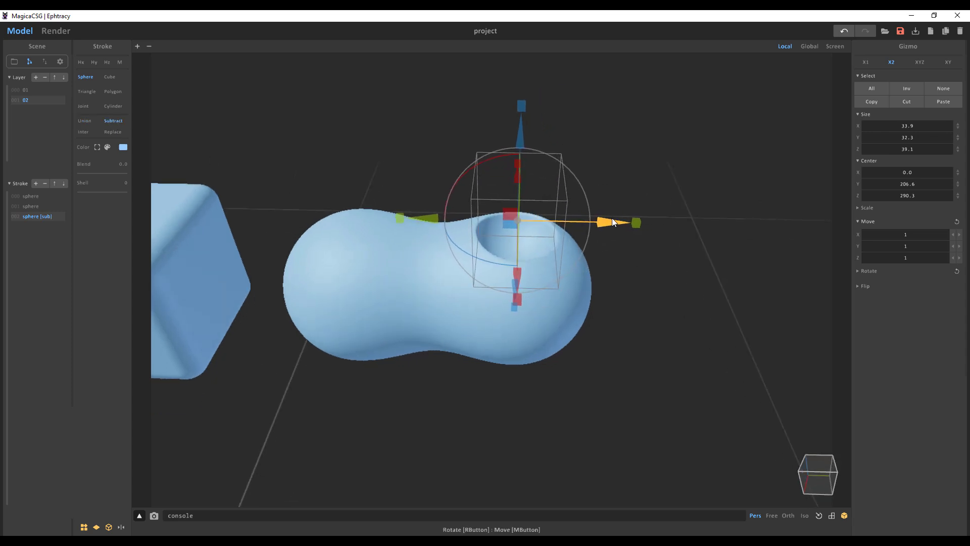
pyautogui.moveTo(516, 138); pyautogui.dragTo(522, 133)
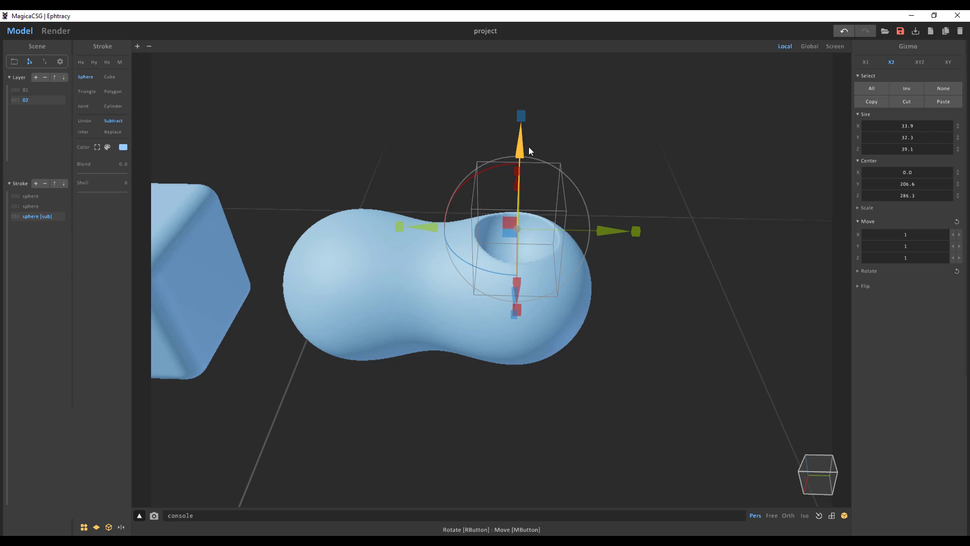
pyautogui.keyDown('shift'); pyautogui.moveTo(616, 228); pyautogui.dragTo(458, 233); pyautogui.keyUp('shift')
pyautogui.moveTo(523, 426); pyautogui.dragTo(615, 350, button='right')
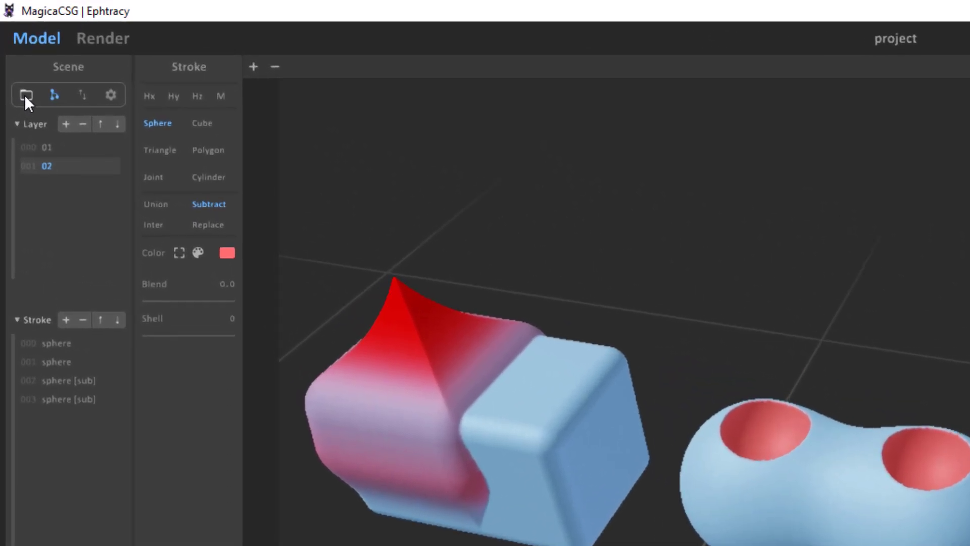
# Open the splatoon project from the project list, answering No to discard unsaved changes.
pyautogui.click(13, 62)
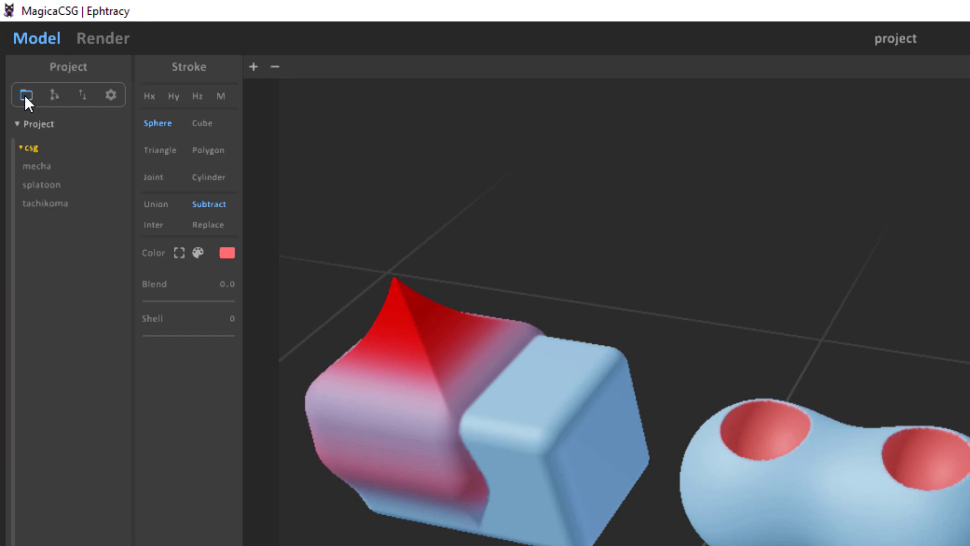
pyautogui.click(39, 185)
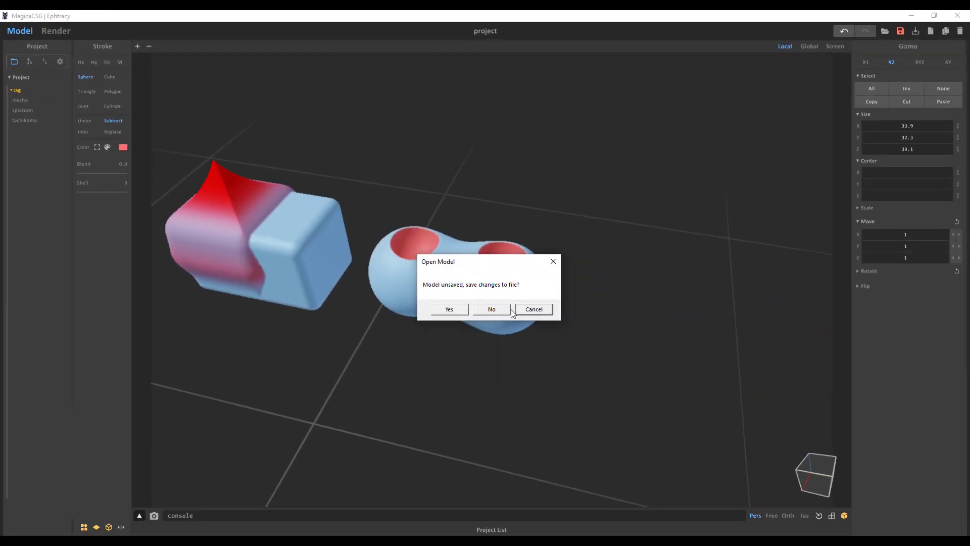
pyautogui.click(493, 309)
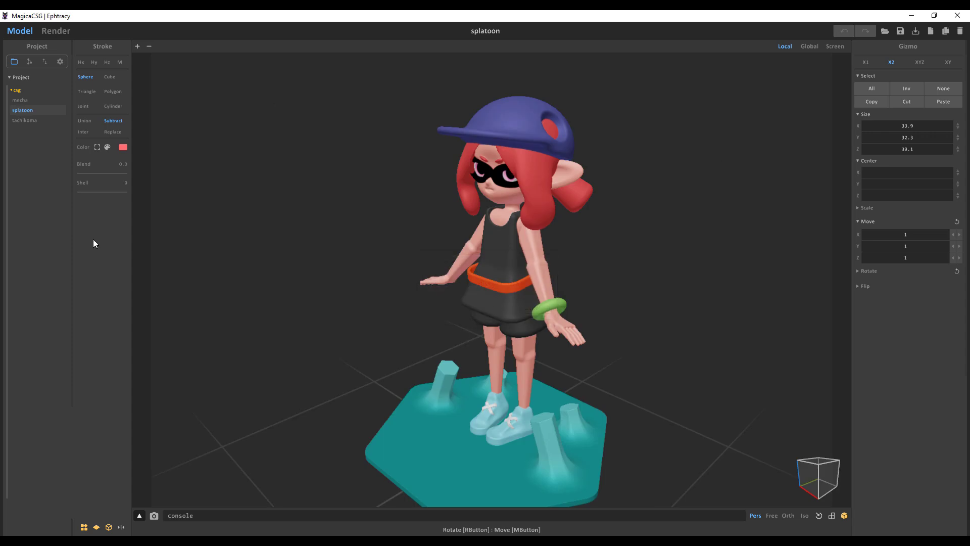
# Preview the tachikoma and mecha example models, then reopen splatoon.
pyautogui.click(26, 120)
pyautogui.click(29, 100)
pyautogui.moveTo(505, 303); pyautogui.dragTo(662, 323, button='right')
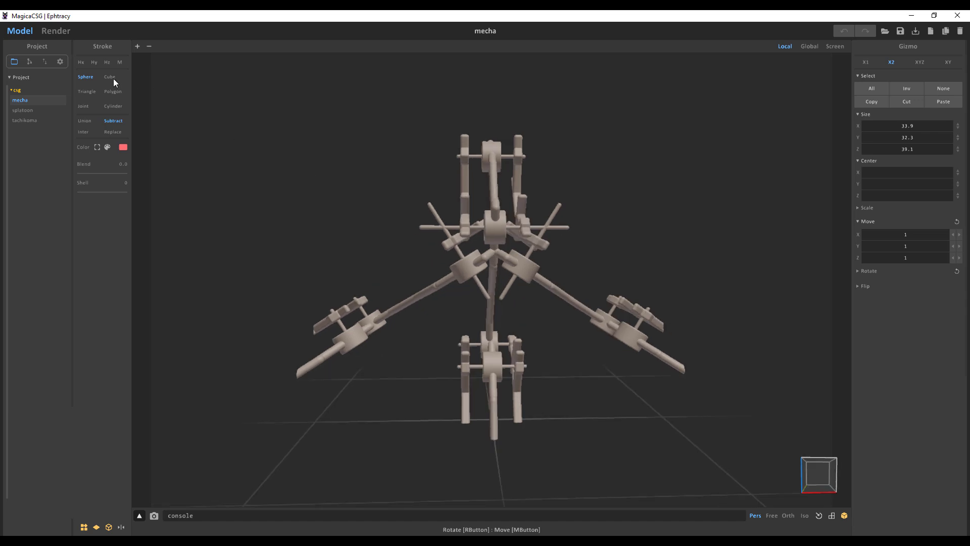
pyautogui.click(22, 110)
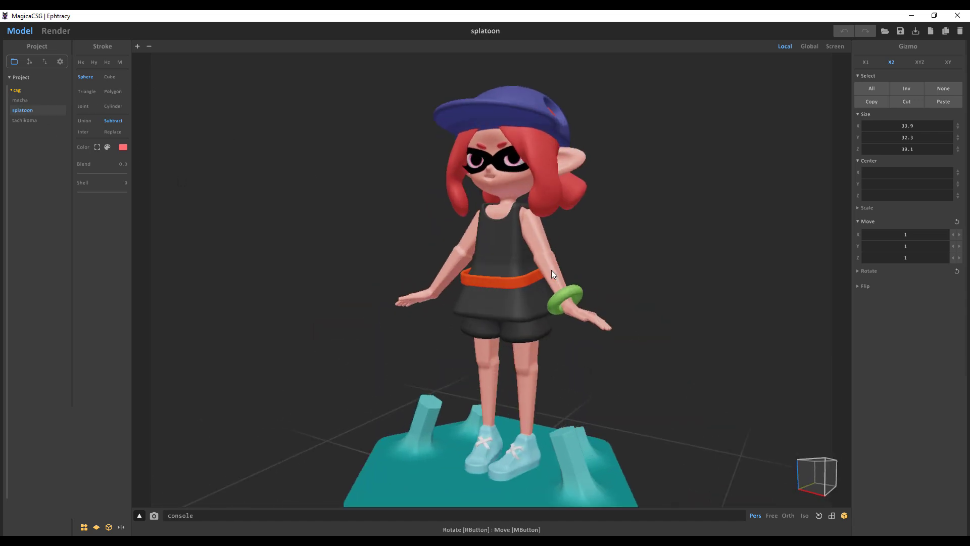
pyautogui.scroll(5, 551, 270)
pyautogui.moveTo(633, 245); pyautogui.dragTo(577, 311, button='right')
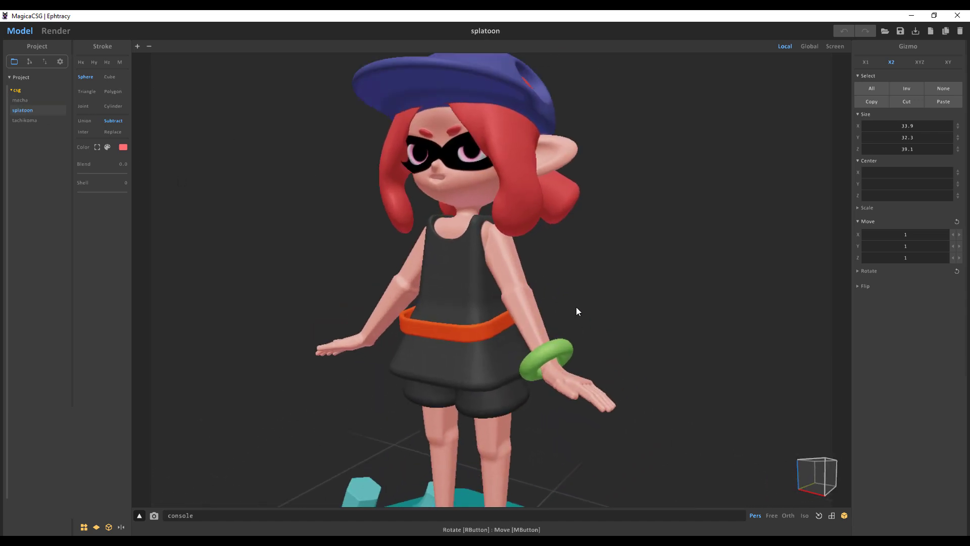
# Show the Scene lists, then inspect the bracelet, eye and hat layers' strokes.
pyautogui.click(29, 62)
pyautogui.moveTo(452, 248)
pyautogui.mouseDown(button='right')
pyautogui.moveTo(624, 254)
pyautogui.moveTo(578, 378)
pyautogui.mouseUp(button='right')
pyautogui.click(567, 352)
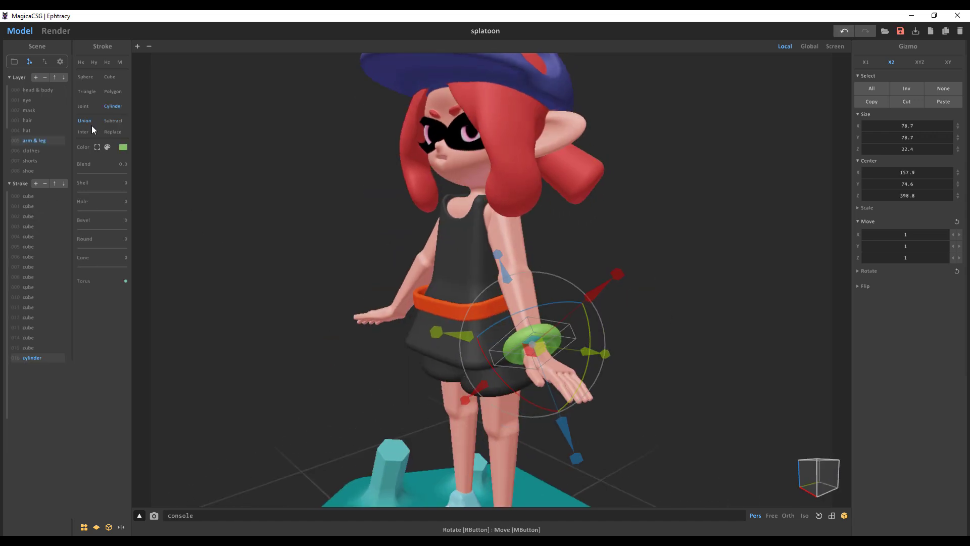
pyautogui.click(25, 90)
pyautogui.click(17, 100)
pyautogui.click(25, 131)
pyautogui.moveTo(465, 284)
pyautogui.mouseDown(button='right')
pyautogui.moveTo(533, 319)
pyautogui.moveTo(581, 260)
pyautogui.moveTo(654, 422)
pyautogui.moveTo(637, 412)
pyautogui.moveTo(628, 338)
pyautogui.moveTo(580, 430)
pyautogui.mouseUp(button='right')
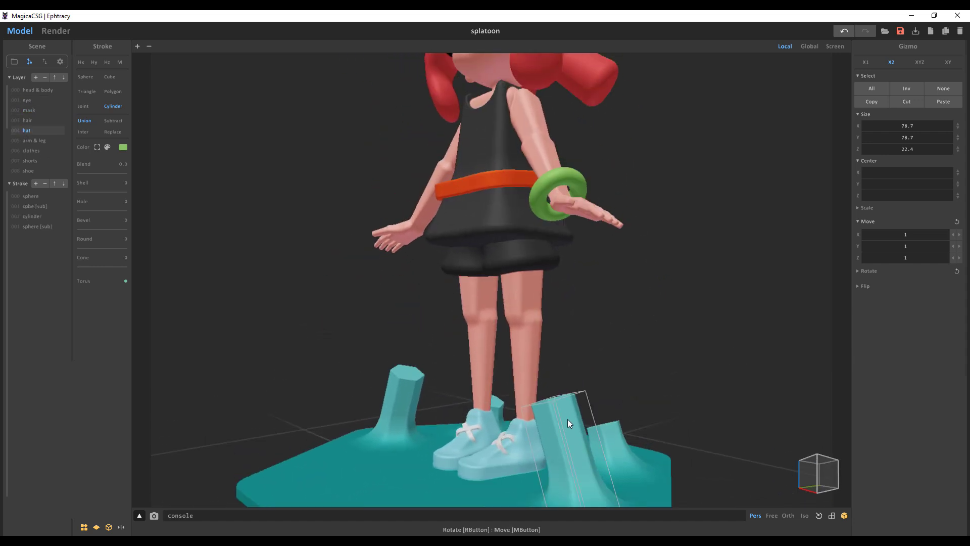
# Reposition the teal base pillar and blend it smoothly into the base with Blend 128.
pyautogui.click(568, 420)
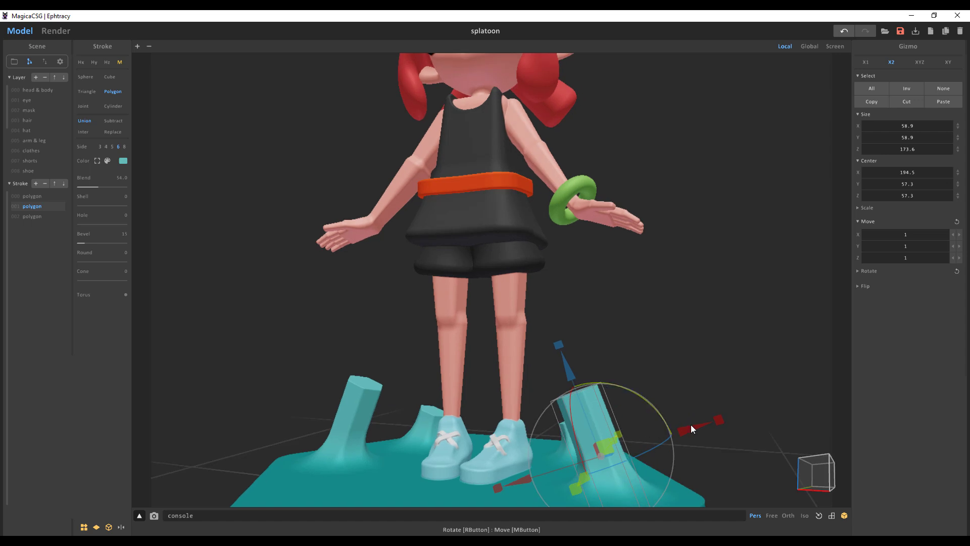
pyautogui.moveTo(556, 359); pyautogui.dragTo(527, 288)
pyautogui.moveTo(95, 189); pyautogui.dragTo(140, 196)
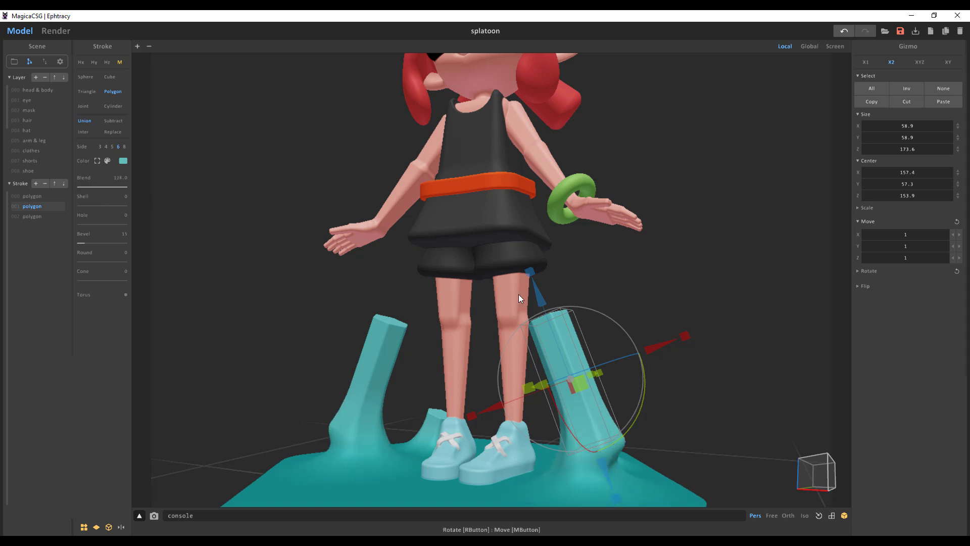
pyautogui.moveTo(652, 349); pyautogui.dragTo(710, 365)
pyautogui.moveTo(584, 286); pyautogui.dragTo(597, 333)
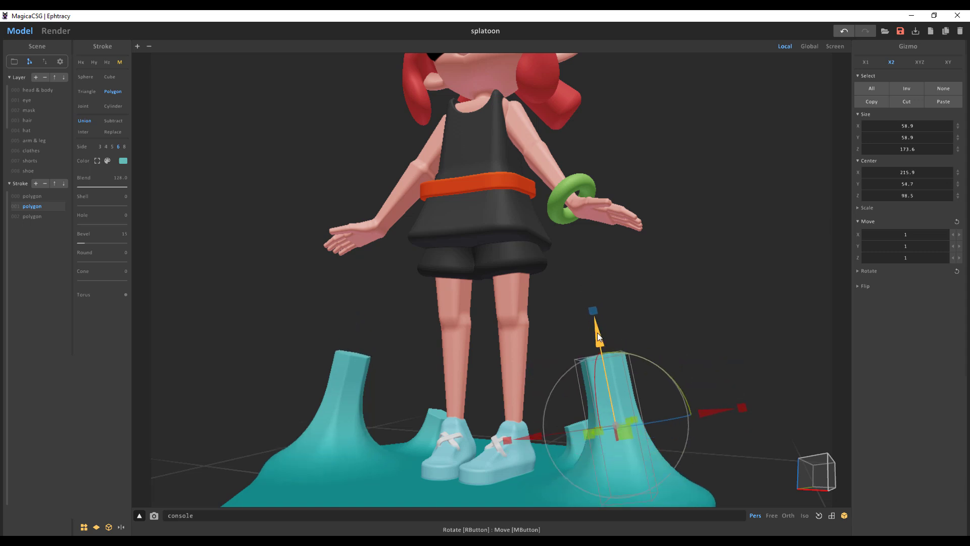
# Tilt the pillar outward and duplicate it upward as a new segment with Blend 75.
pyautogui.moveTo(676, 377); pyautogui.dragTo(710, 417)
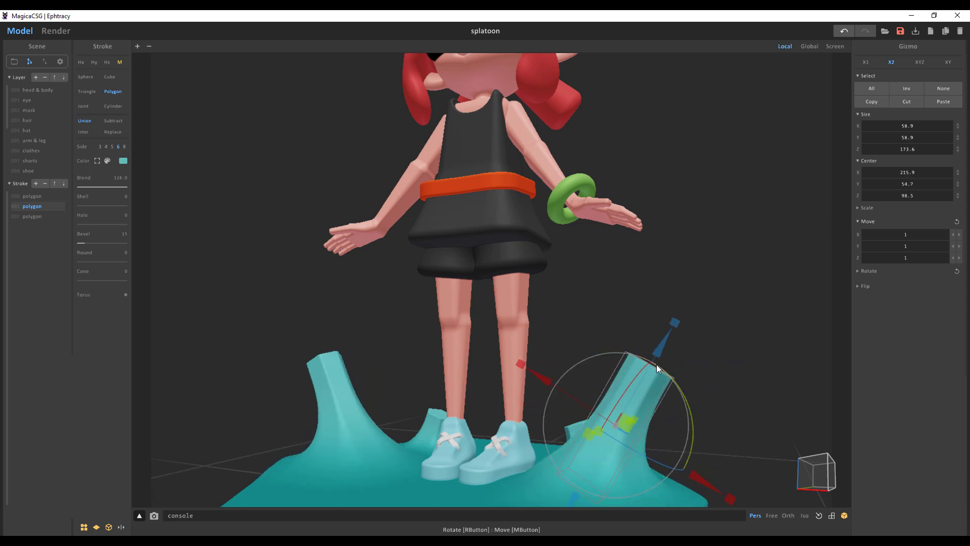
pyautogui.moveTo(656, 348)
pyautogui.mouseDown()
pyautogui.moveTo(717, 290)
pyautogui.moveTo(766, 189)
pyautogui.mouseUp()
pyautogui.moveTo(115, 187)
pyautogui.mouseDown()
pyautogui.moveTo(102, 184)
pyautogui.moveTo(110, 186)
pyautogui.mouseUp()
# Tint the new segment pink (hue 335) and lower it onto the pillar.
pyautogui.click(124, 161)
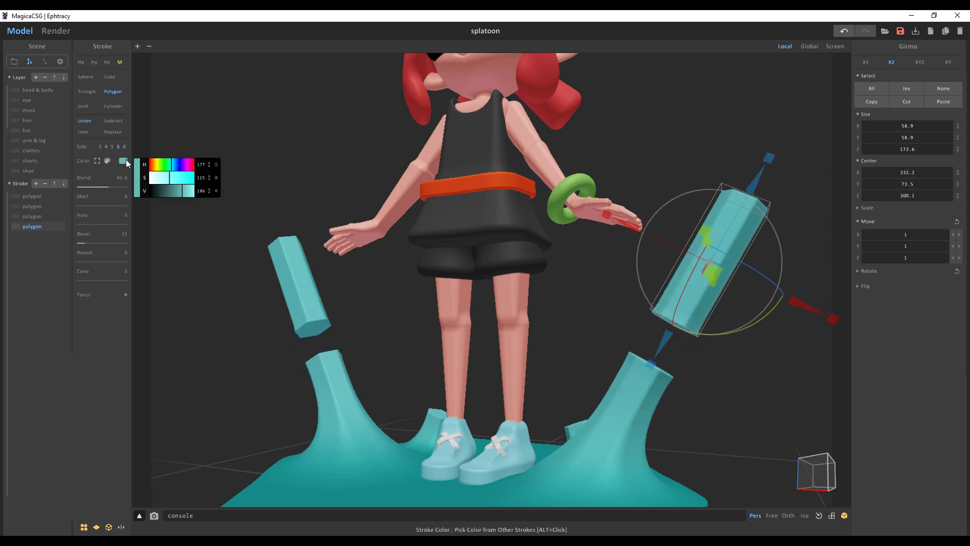
pyautogui.click(181, 166)
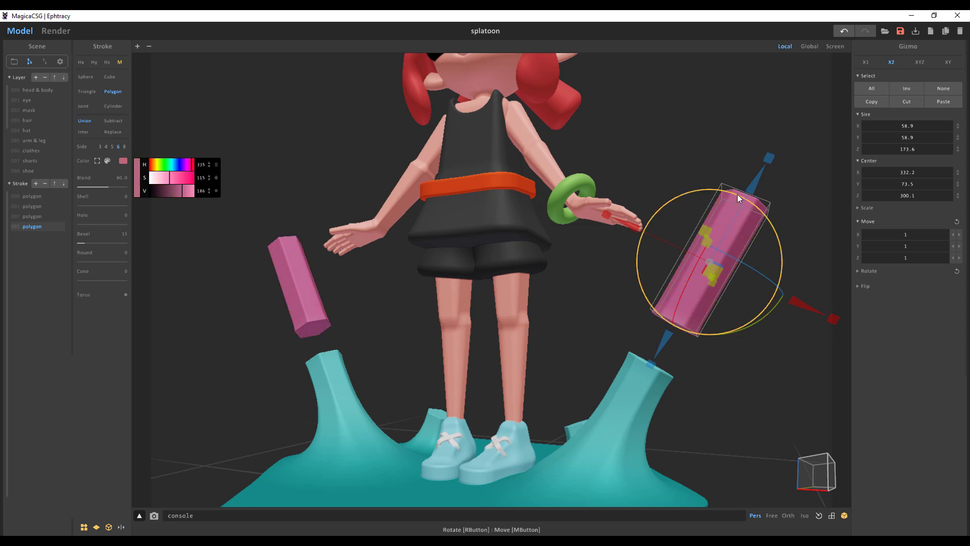
pyautogui.moveTo(754, 182); pyautogui.dragTo(738, 214)
pyautogui.moveTo(540, 336); pyautogui.dragTo(666, 394, button='right')
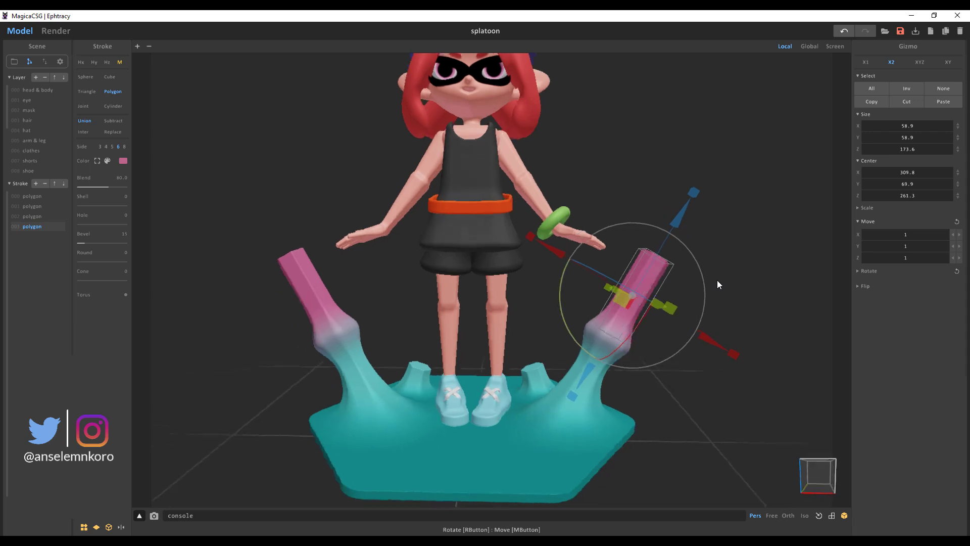
# Duplicate the pink segment upward, rotate it onto the arm, set Blend 128 and tint it gold.
pyautogui.moveTo(693, 242)
pyautogui.keyDown('shift'); pyautogui.mouseDown()
pyautogui.moveTo(700, 177)
pyautogui.moveTo(730, 113)
pyautogui.moveTo(724, 125)
pyautogui.mouseUp(); pyautogui.keyUp('shift')
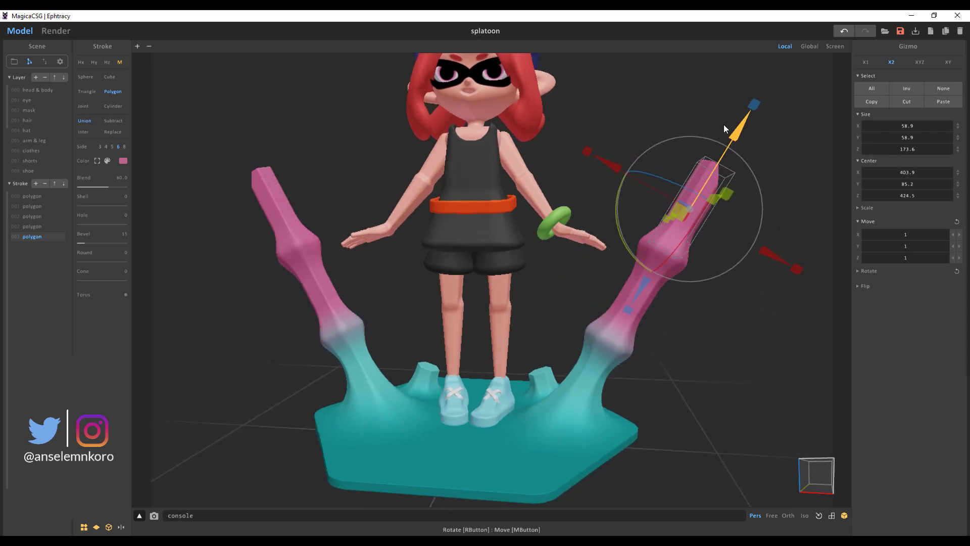
pyautogui.moveTo(747, 179); pyautogui.dragTo(698, 134)
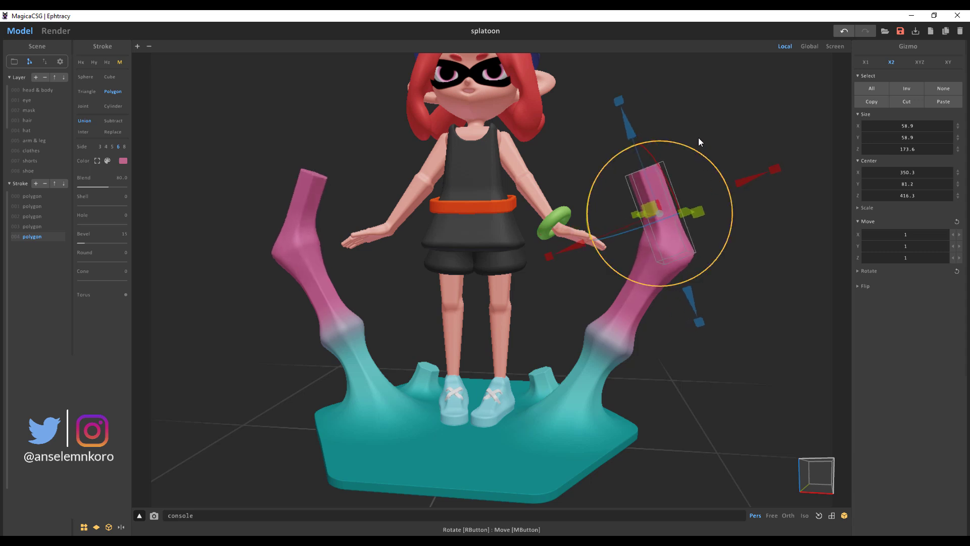
pyautogui.moveTo(636, 139); pyautogui.dragTo(618, 122)
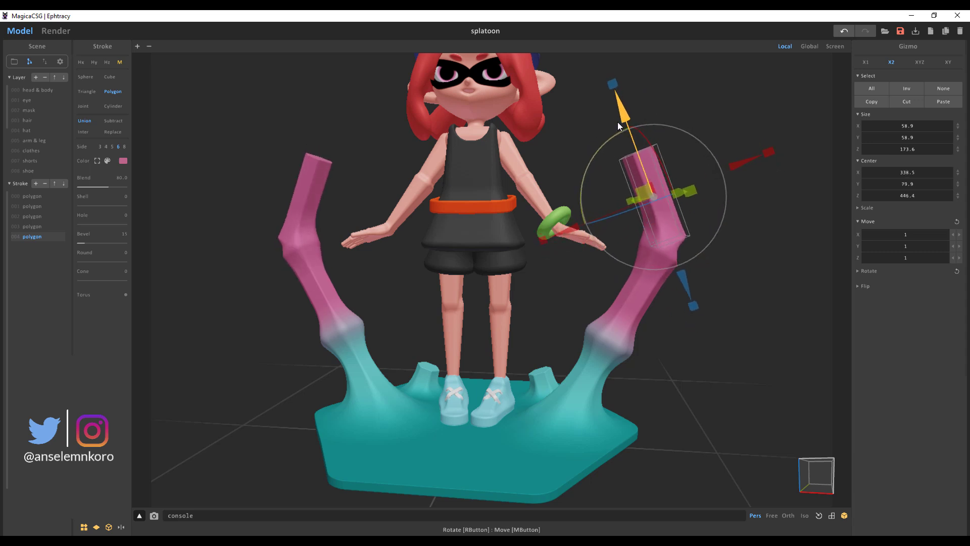
pyautogui.moveTo(108, 189); pyautogui.dragTo(144, 194)
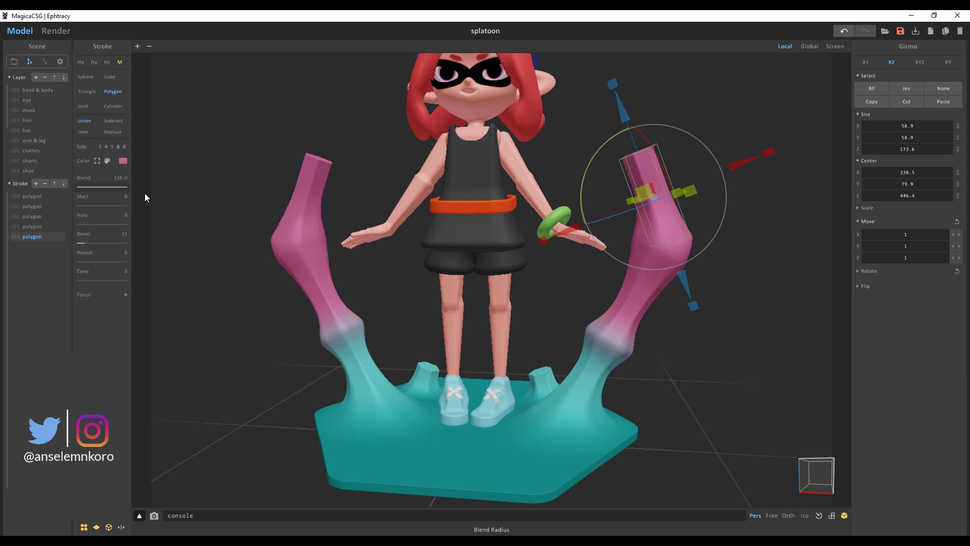
pyautogui.click(126, 161)
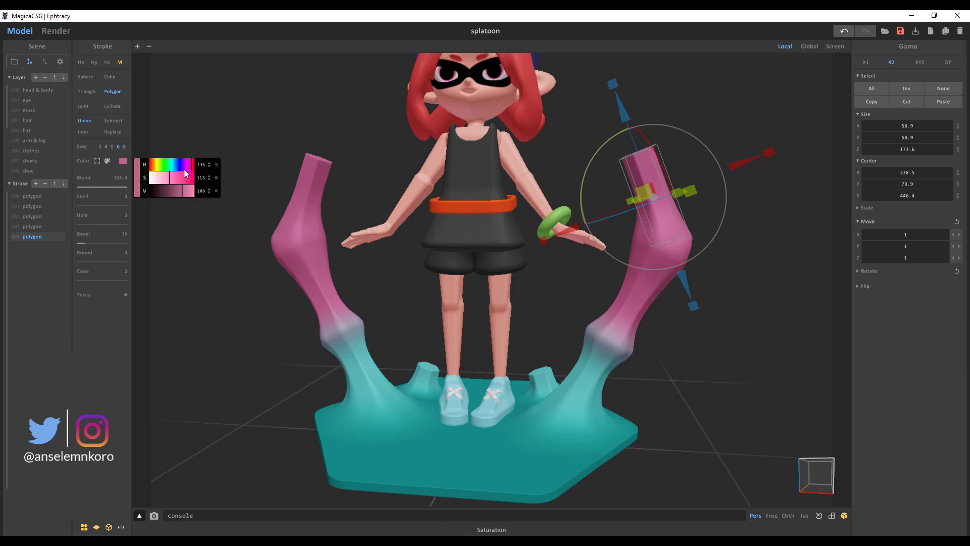
pyautogui.click(155, 165)
pyautogui.moveTo(154, 164); pyautogui.dragTo(157, 165)
# Saturate the gold (hue 45) and shift the gold segment sideways.
pyautogui.click(186, 180)
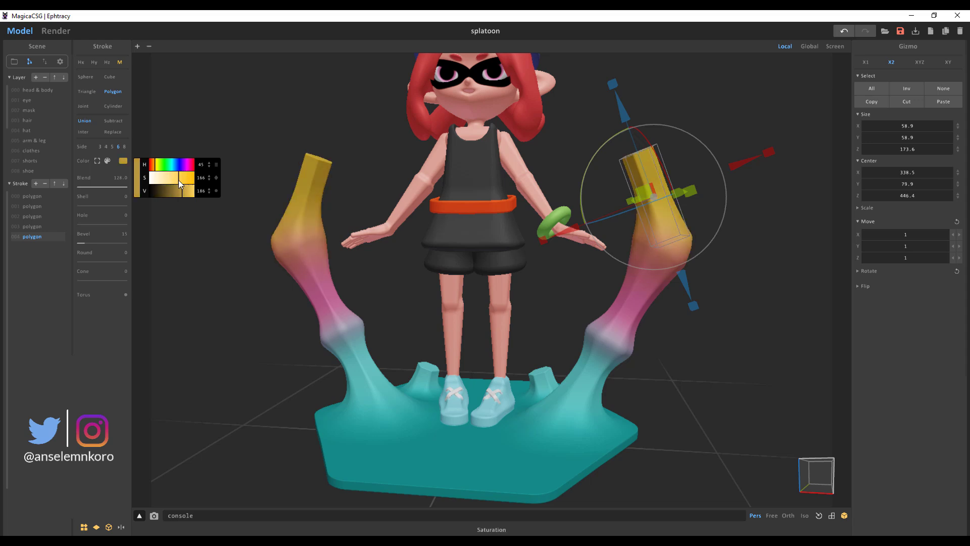
pyautogui.moveTo(353, 262)
pyautogui.mouseDown(button='right')
pyautogui.moveTo(479, 281)
pyautogui.moveTo(783, 171)
pyautogui.mouseUp(button='right')
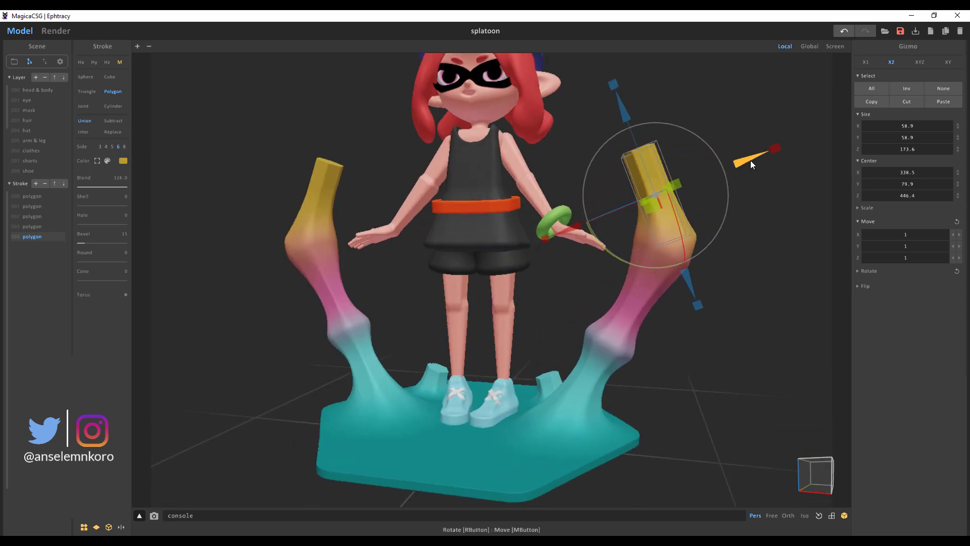
pyautogui.moveTo(753, 157); pyautogui.dragTo(736, 173)
pyautogui.click(717, 174)
# Rotate the gold segment more upright and thicken it to Size 99.3.
pyautogui.click(654, 183)
pyautogui.moveTo(697, 148); pyautogui.dragTo(706, 156)
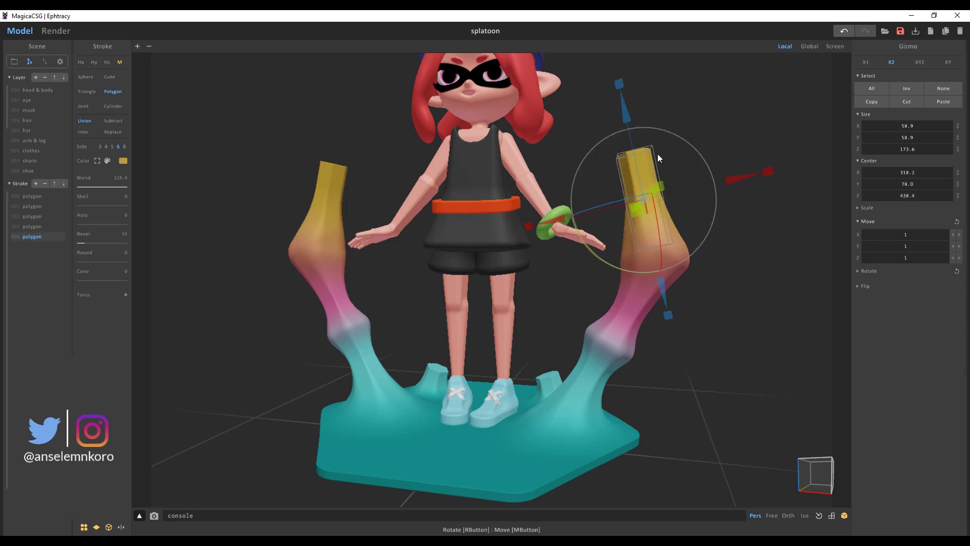
pyautogui.moveTo(665, 187)
pyautogui.mouseDown()
pyautogui.moveTo(657, 183)
pyautogui.moveTo(665, 185)
pyautogui.mouseUp()
pyautogui.moveTo(717, 166); pyautogui.dragTo(772, 200)
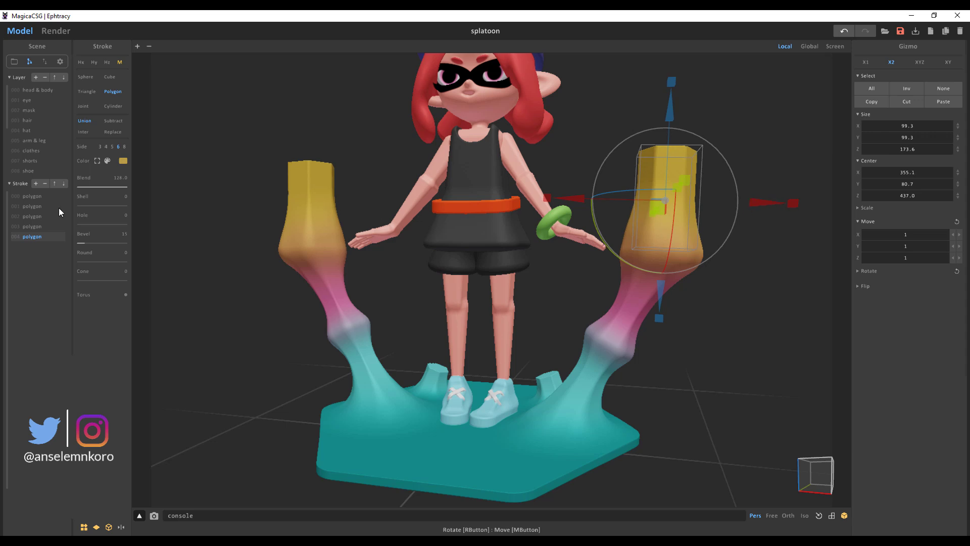
# Bevel the gold segment's edges, give the pink segment Bevel 71 and Round 100, then render.
pyautogui.moveTo(83, 244); pyautogui.dragTo(112, 250)
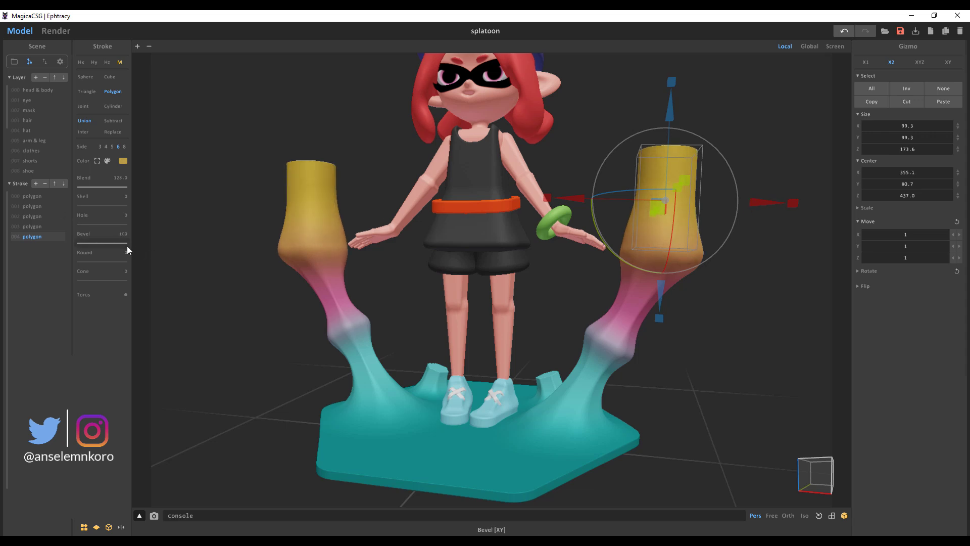
pyautogui.click(341, 294)
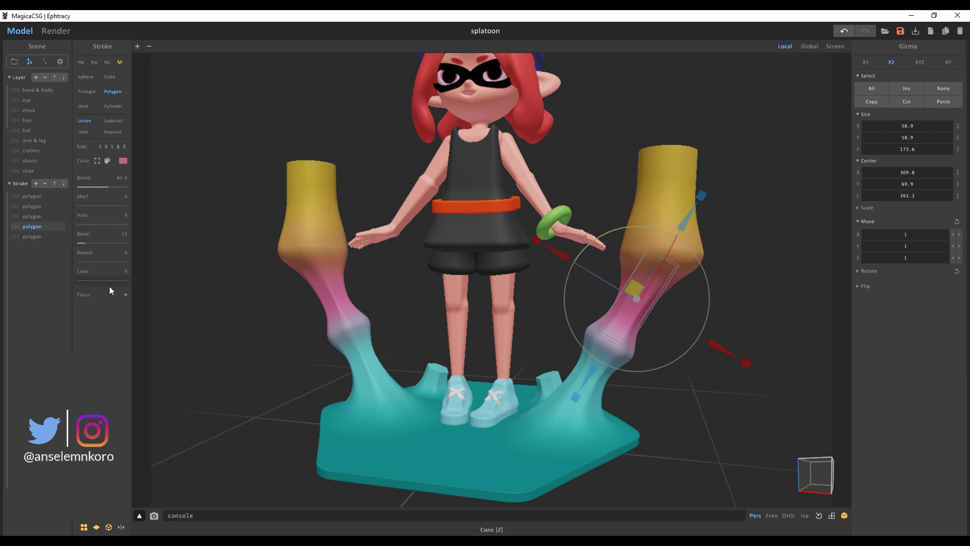
pyautogui.moveTo(91, 248); pyautogui.dragTo(123, 269)
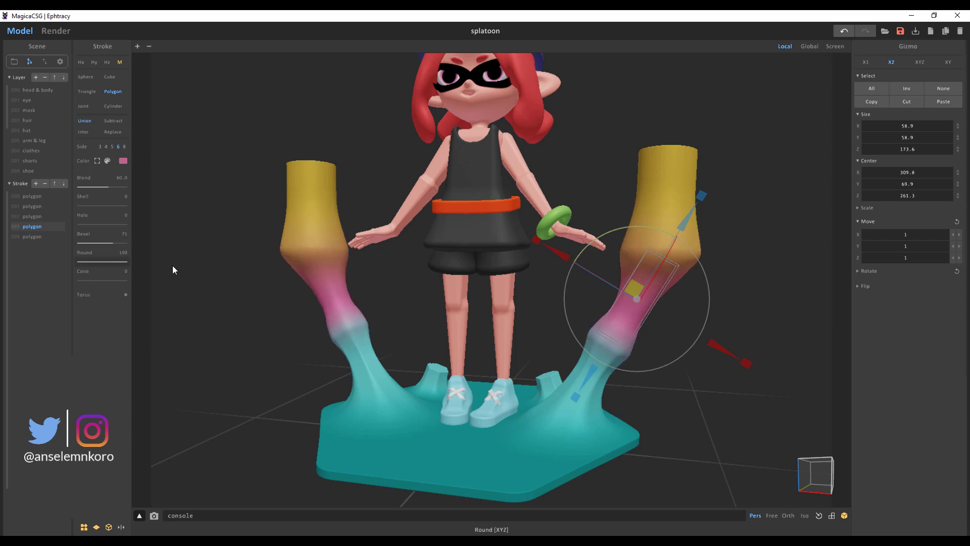
pyautogui.moveTo(451, 284); pyautogui.dragTo(561, 214, button='right')
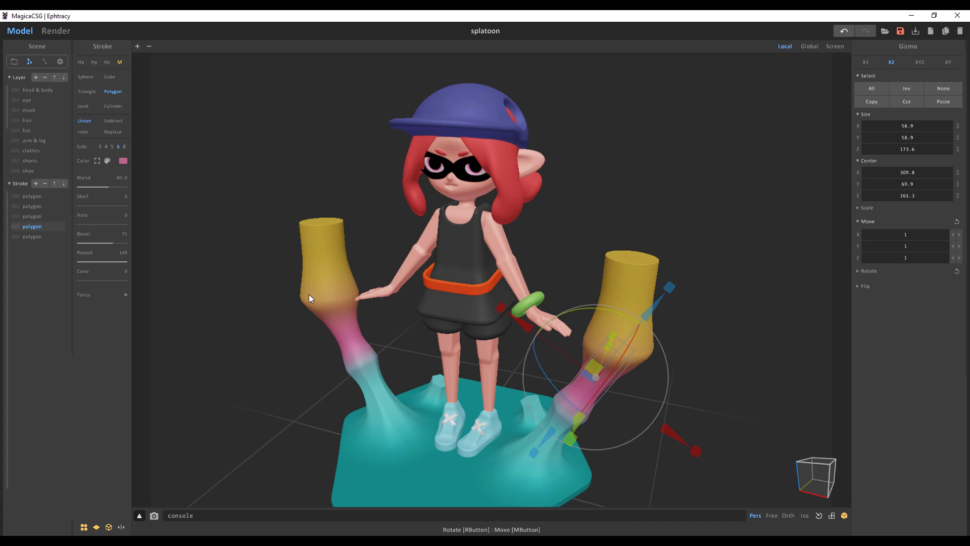
pyautogui.click(51, 35)
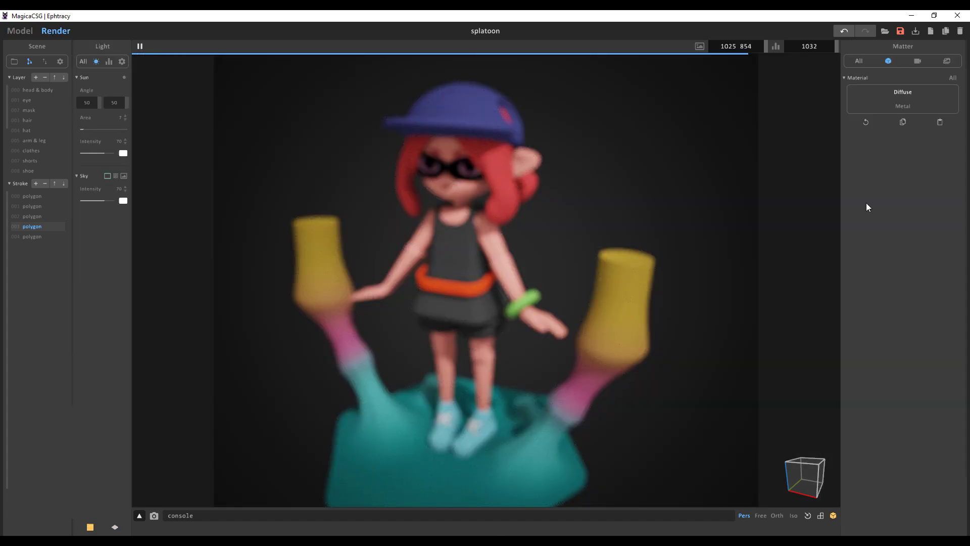
# Turn off depth of field in the camera settings and set the focus to 0.
pyautogui.click(915, 61)
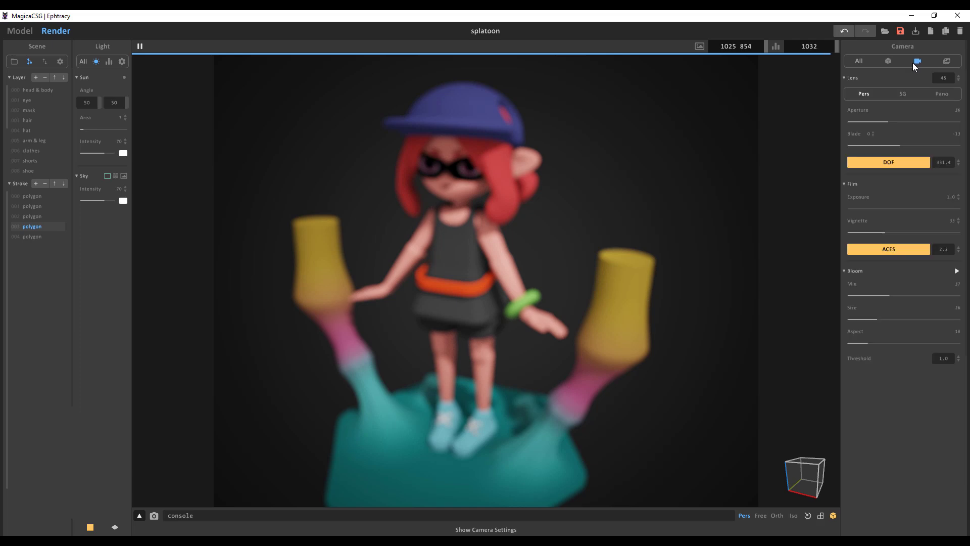
pyautogui.click(890, 165)
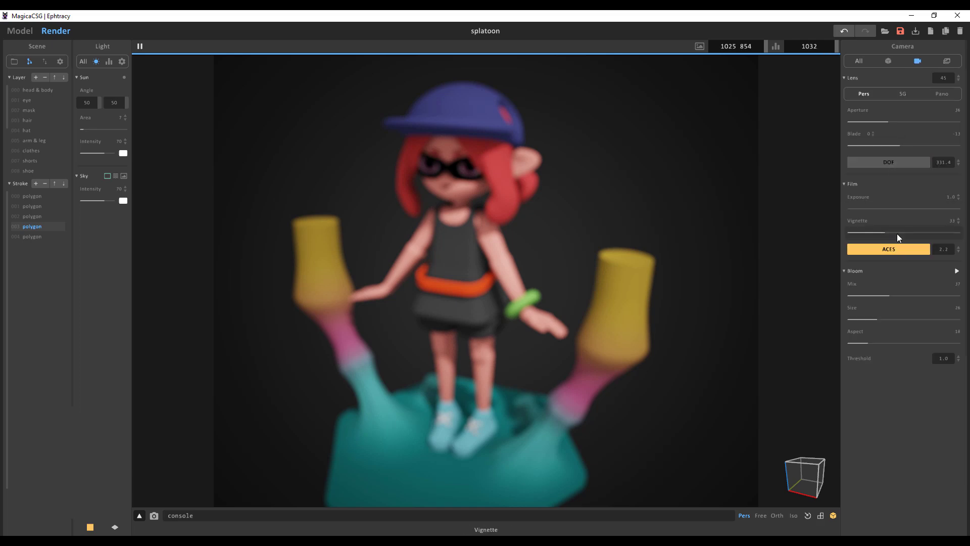
pyautogui.click(520, 297)
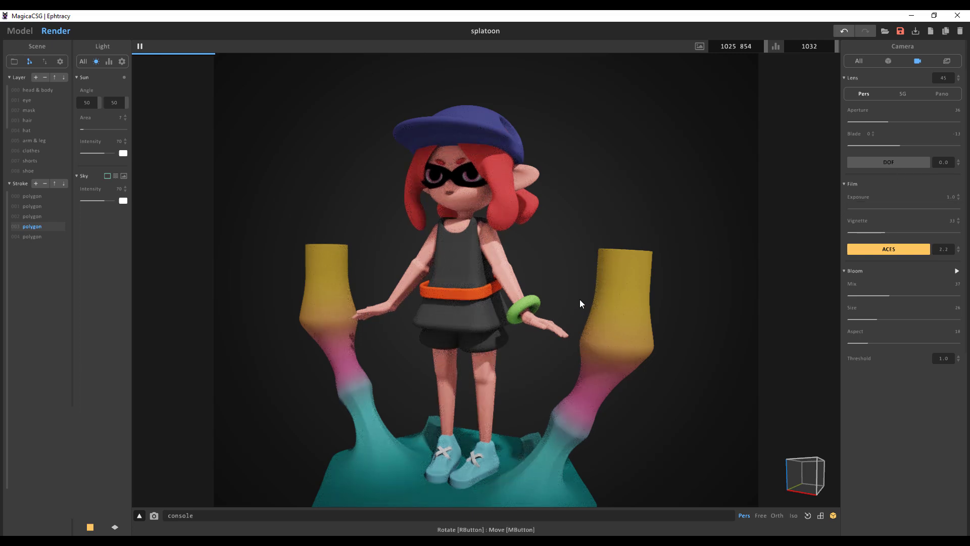
pyautogui.moveTo(579, 299); pyautogui.dragTo(645, 270, button='middle')
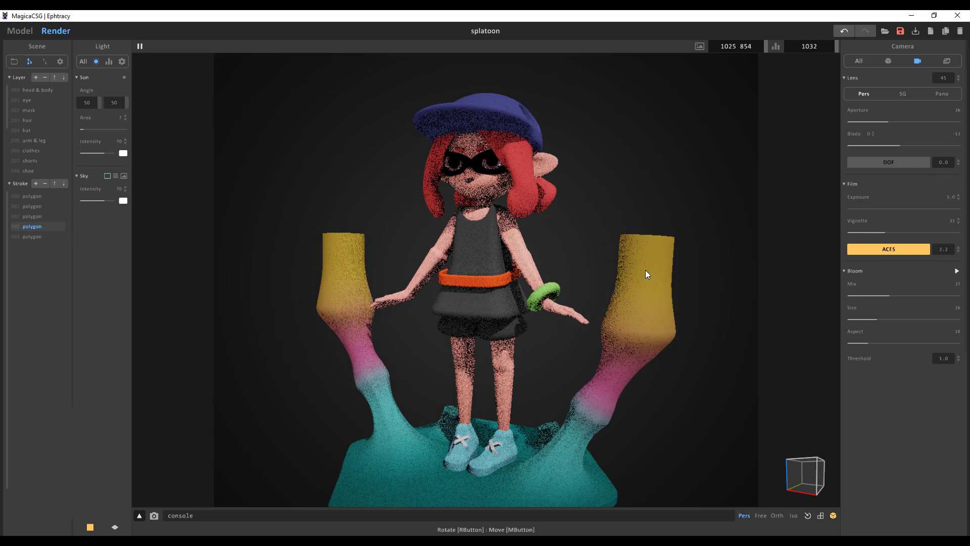
# Try the SG and Pano lenses, return to Pers, and re-enable depth of field.
pyautogui.click(902, 93)
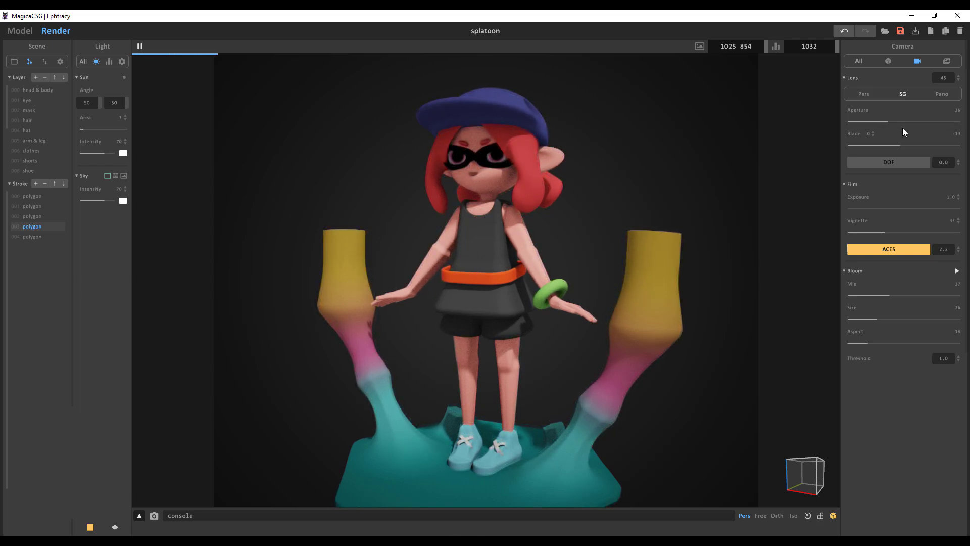
pyautogui.click(938, 93)
pyautogui.click(882, 96)
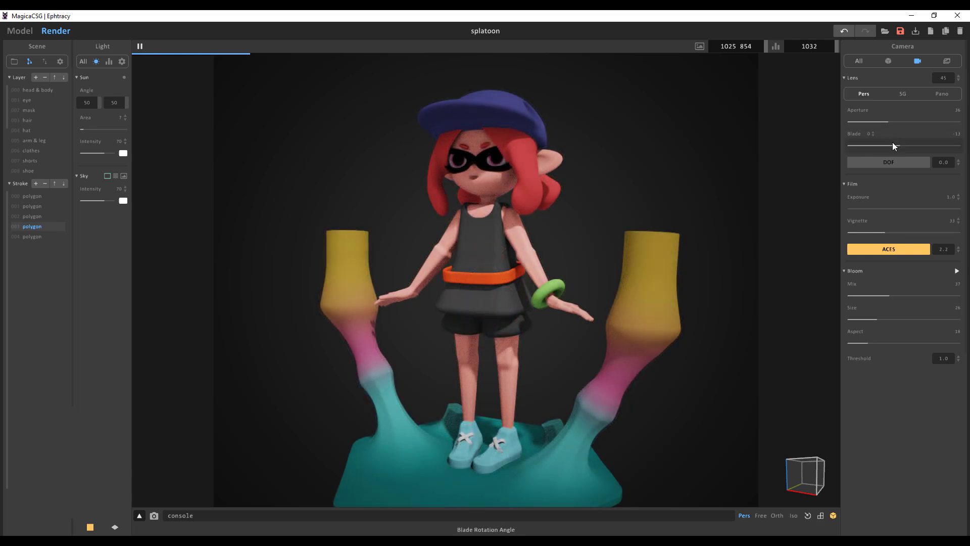
pyautogui.moveTo(903, 145); pyautogui.dragTo(897, 143)
pyautogui.click(903, 162)
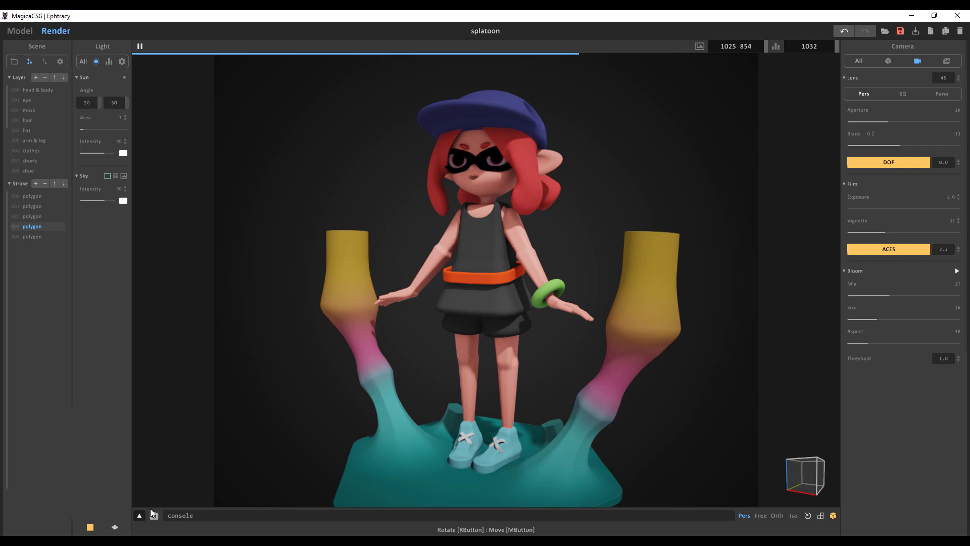
pyautogui.moveTo(319, 457)
pyautogui.mouseDown(button='right')
pyautogui.moveTo(478, 444)
pyautogui.moveTo(456, 453)
pyautogui.mouseUp(button='right')
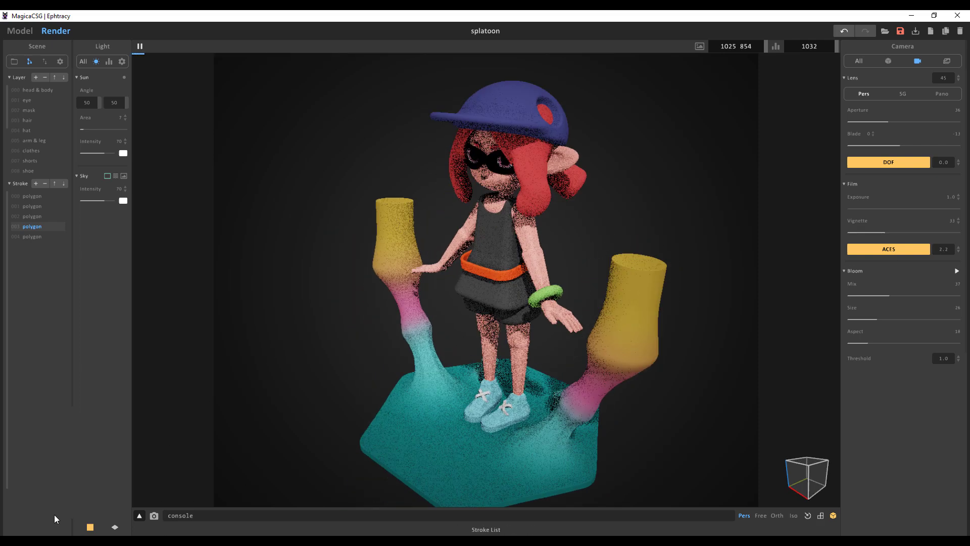
# Display the ground, frame the figure frontally, and turn on the light grey background colour.
pyautogui.click(118, 526)
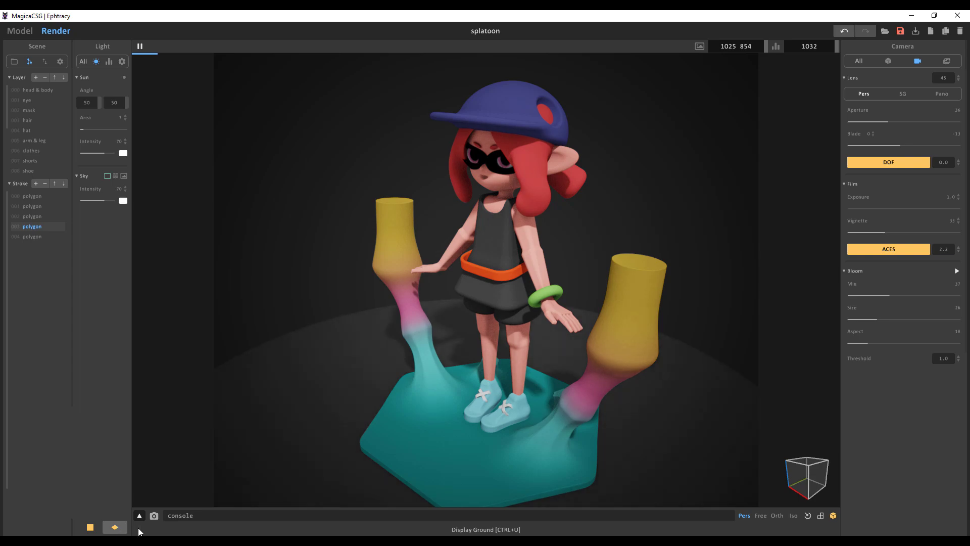
pyautogui.moveTo(431, 466); pyautogui.dragTo(389, 376, button='right')
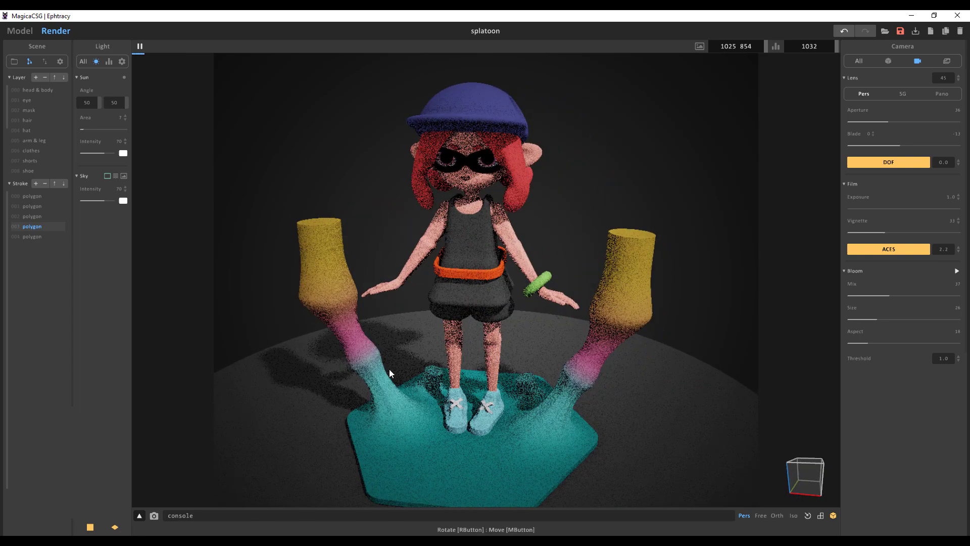
pyautogui.moveTo(470, 417); pyautogui.dragTo(482, 420, button='right')
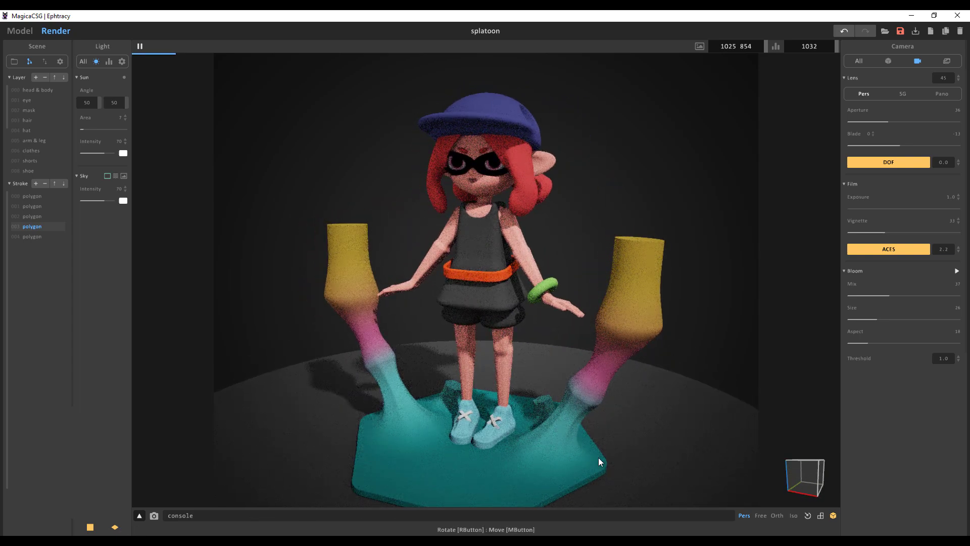
pyautogui.moveTo(587, 453); pyautogui.dragTo(643, 437, button='middle')
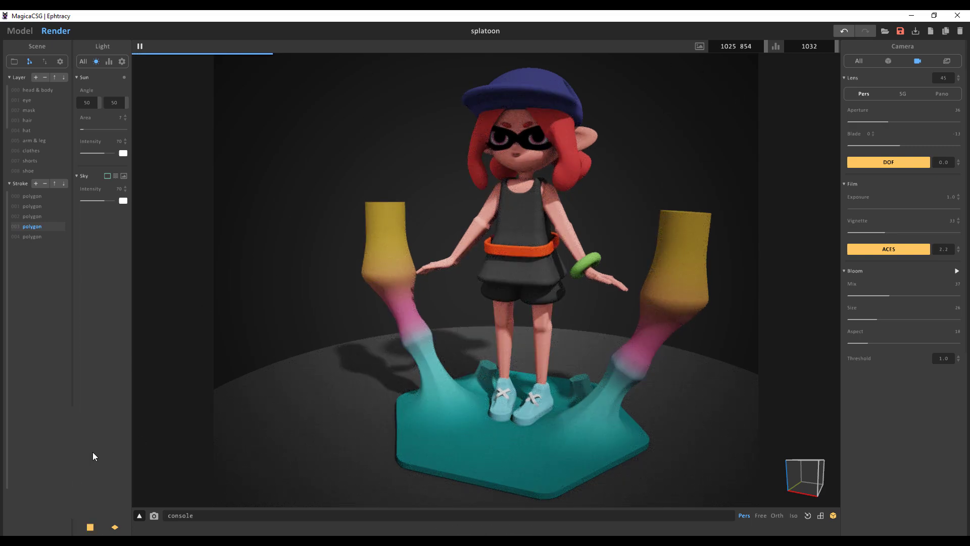
pyautogui.click(91, 527)
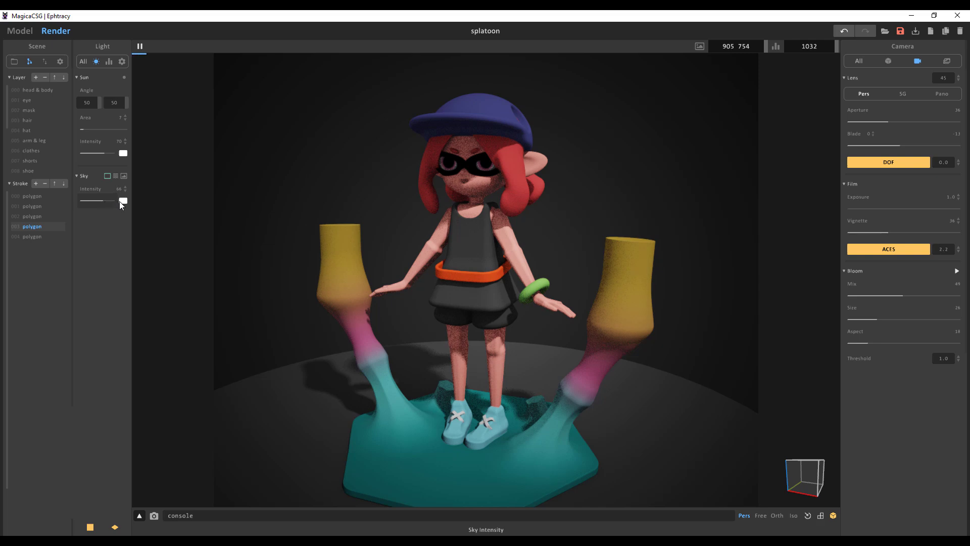
# Tint the sky colour pale pink and hide the background colour to reveal the sky.
pyautogui.click(121, 201)
pyautogui.click(163, 218)
pyautogui.click(90, 526)
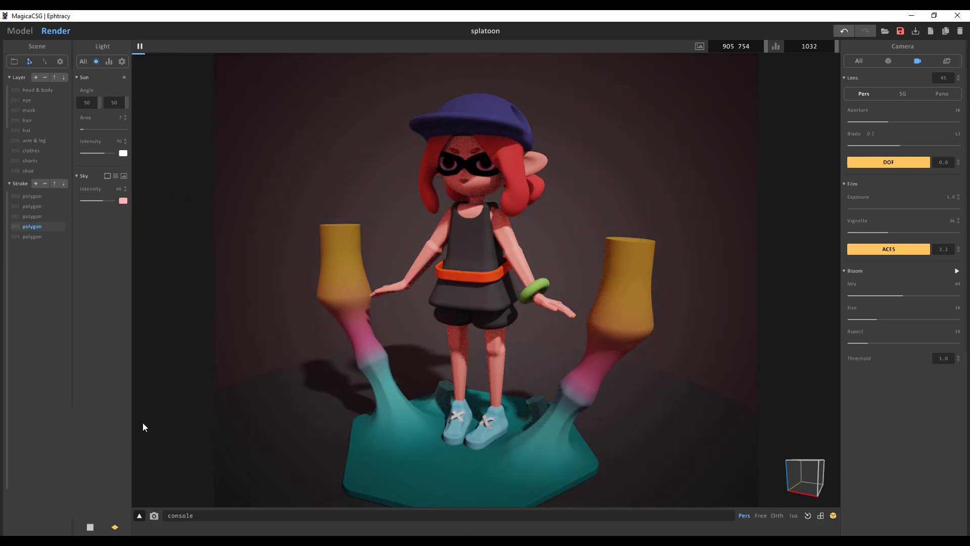
pyautogui.click(121, 201)
pyautogui.click(162, 213)
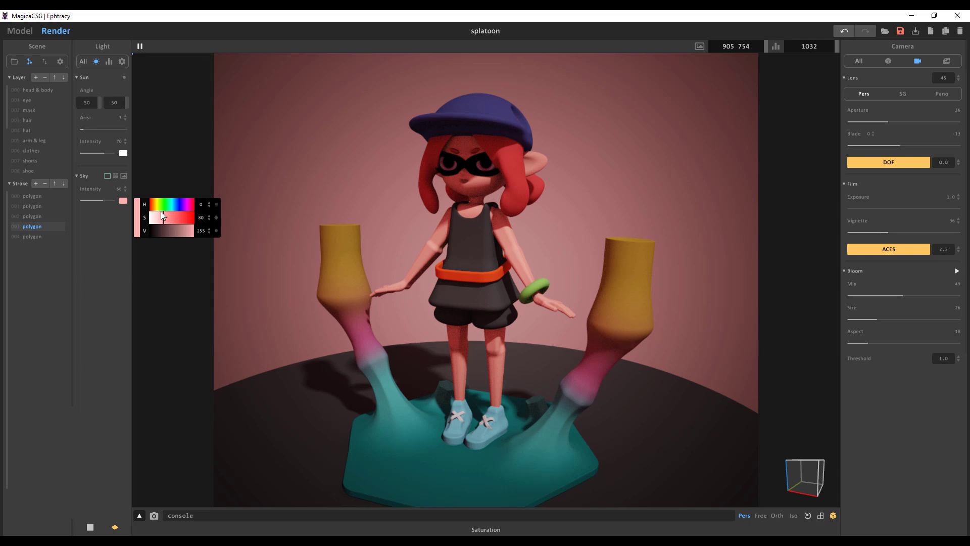
pyautogui.click(156, 213)
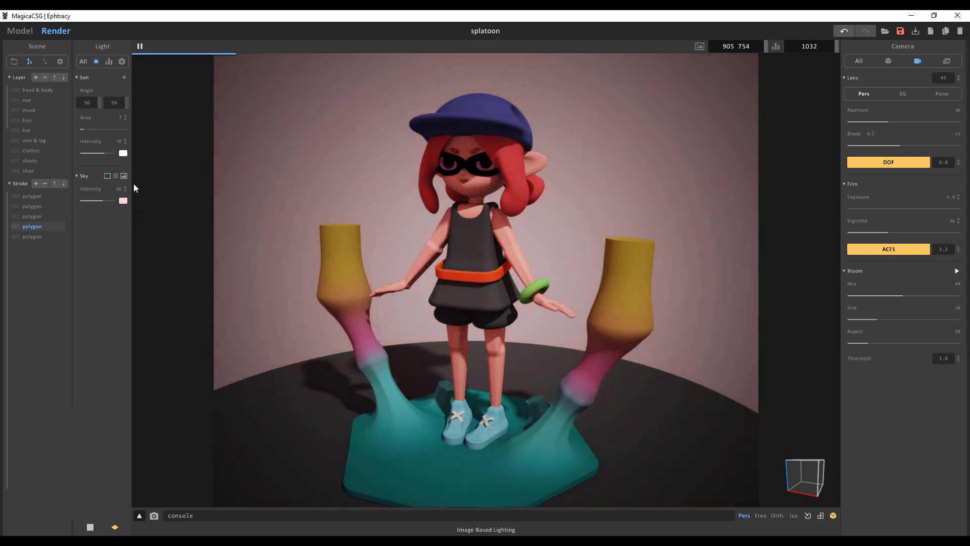
# Switch the sky to image-based lighting, rotate the HDR, and dim the sun to 20.
pyautogui.click(124, 177)
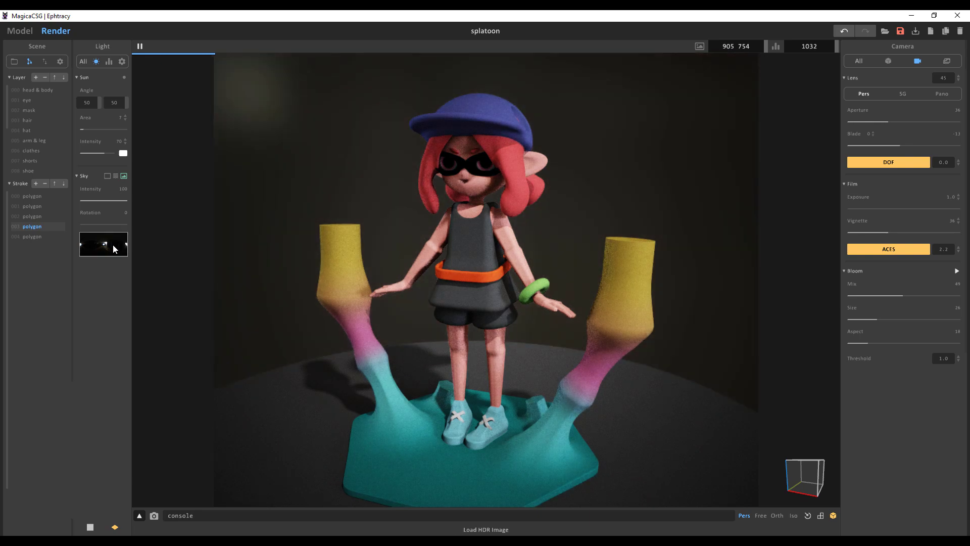
pyautogui.moveTo(96, 226); pyautogui.dragTo(119, 226)
pyautogui.click(101, 154)
pyautogui.moveTo(102, 157); pyautogui.dragTo(102, 131)
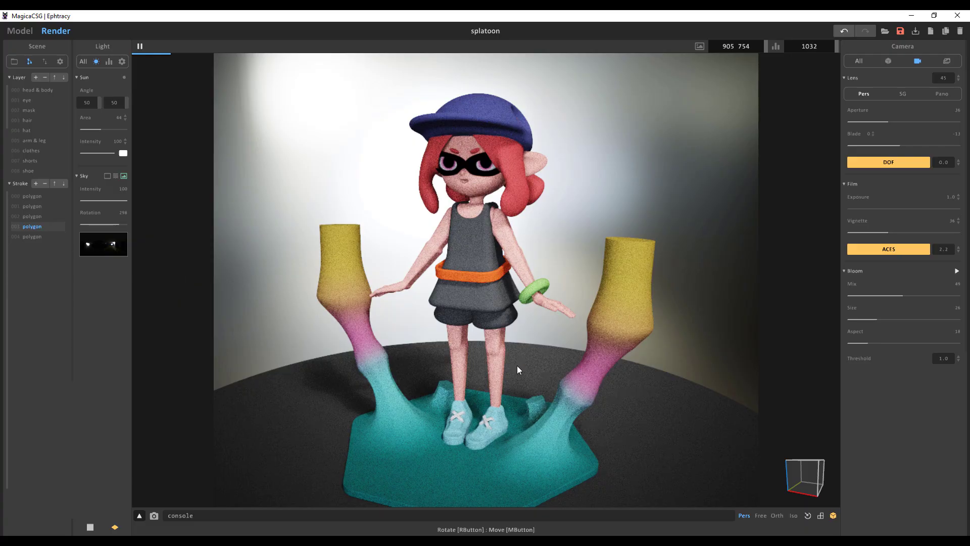
pyautogui.moveTo(569, 375); pyautogui.dragTo(604, 365, button='right')
pyautogui.scroll(6, 472, 294)
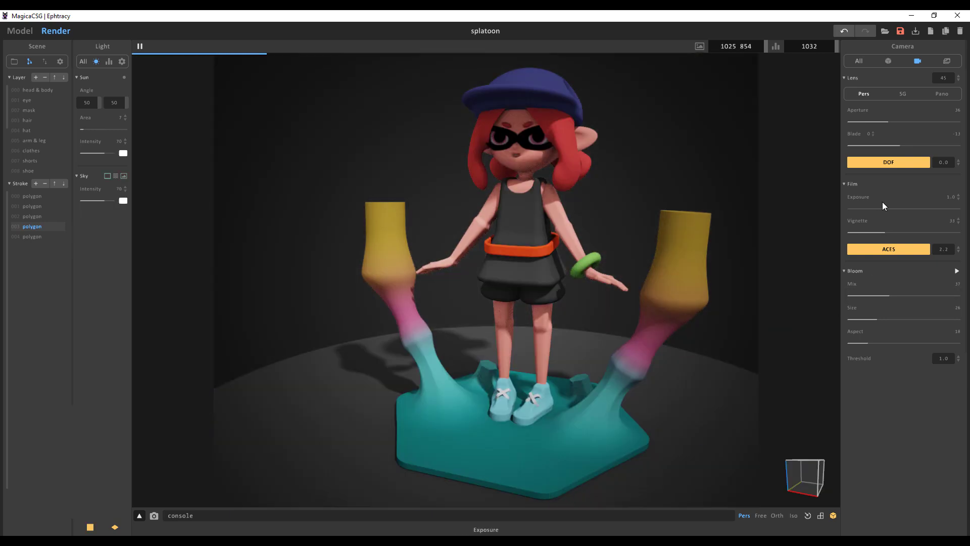
# Strengthen the vignette, resize the image to 905 × 754, and capture it as PNG.
pyautogui.moveTo(875, 233)
pyautogui.mouseDown()
pyautogui.moveTo(936, 241)
pyautogui.moveTo(860, 237)
pyautogui.moveTo(899, 247)
pyautogui.moveTo(889, 243)
pyautogui.mouseUp()
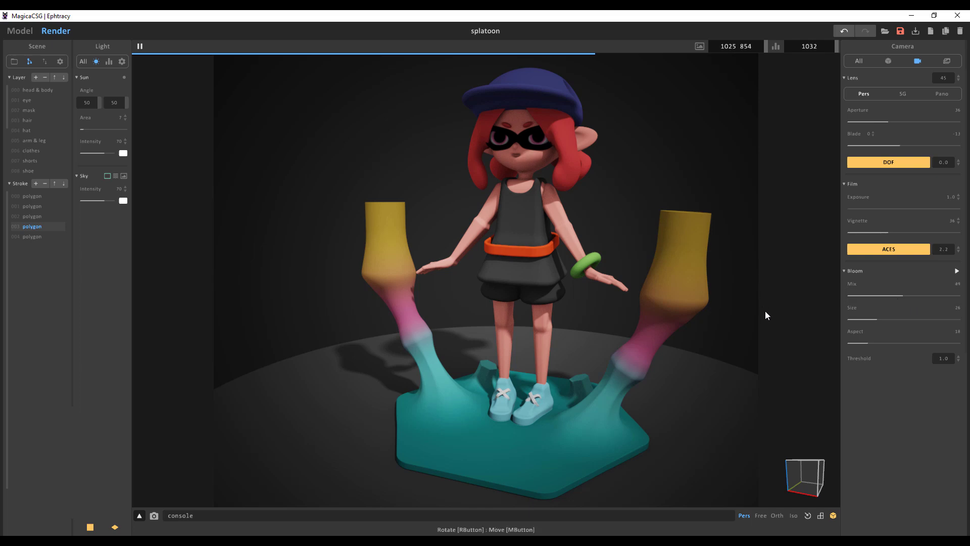
pyautogui.moveTo(764, 314); pyautogui.dragTo(741, 301, button='right')
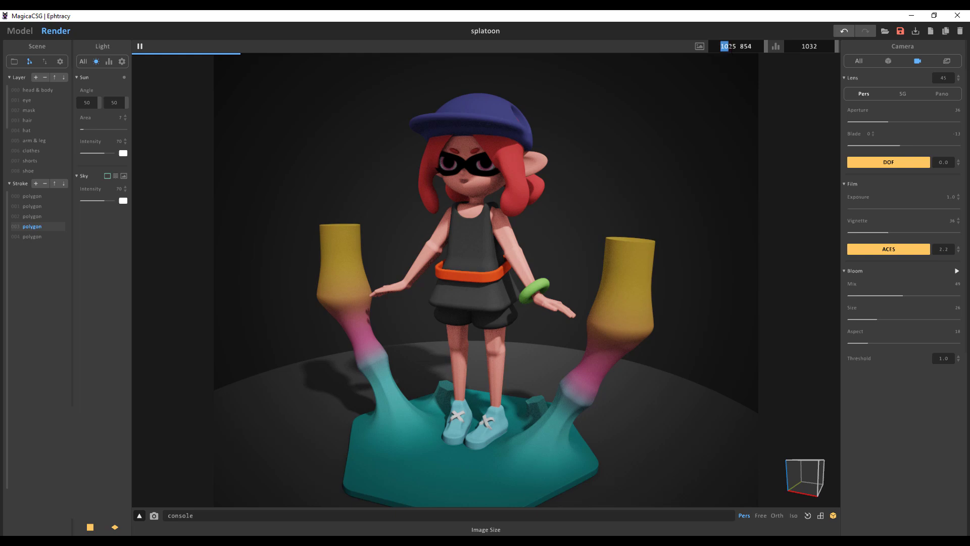
pyautogui.moveTo(766, 46); pyautogui.dragTo(742, 55)
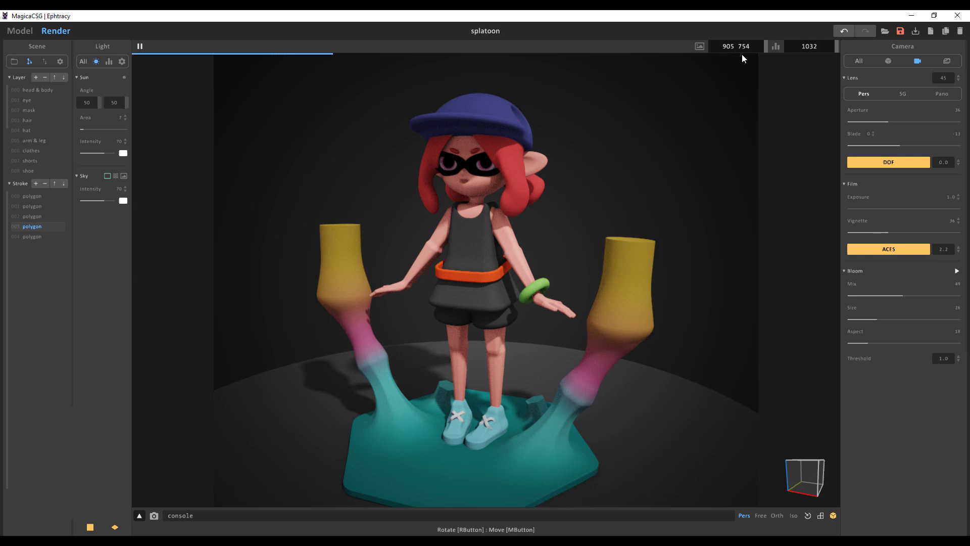
pyautogui.click(154, 516)
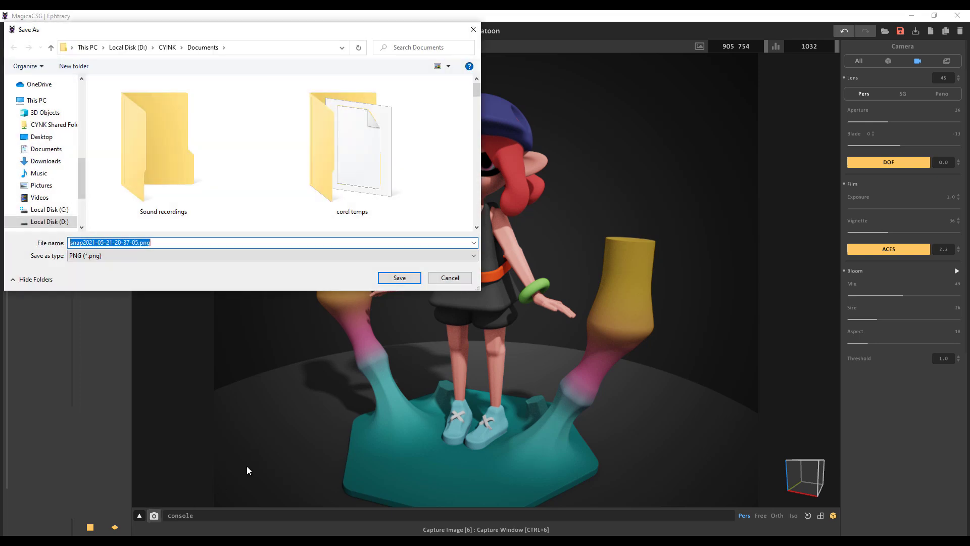